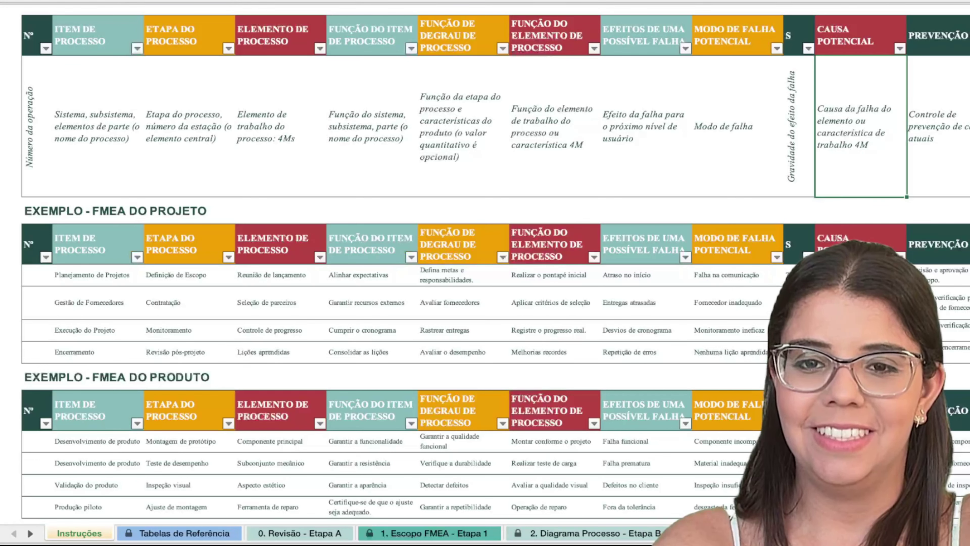
Step: Review the FMEA column descriptions on the Instruções sheet, from the process item to potential cause and prevention
click(966, 127)
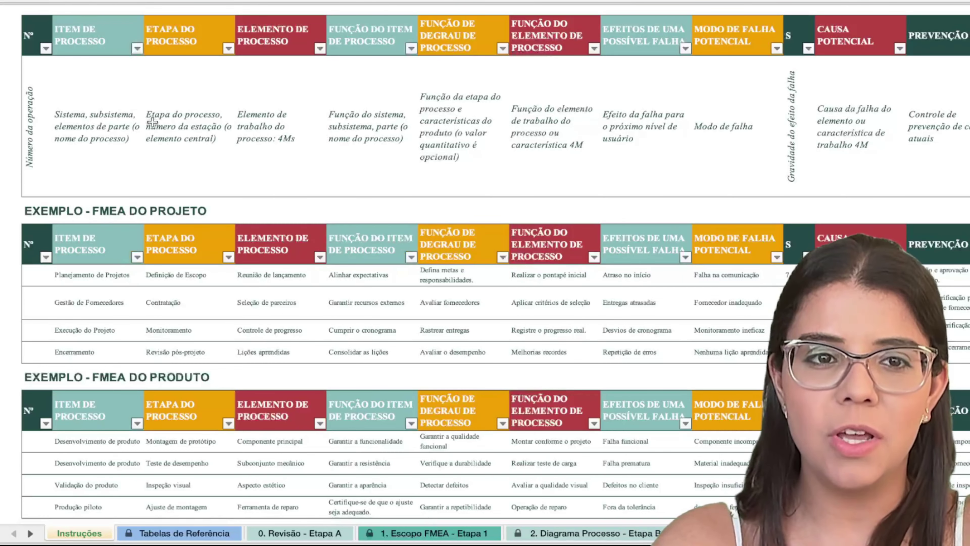
click(75, 144)
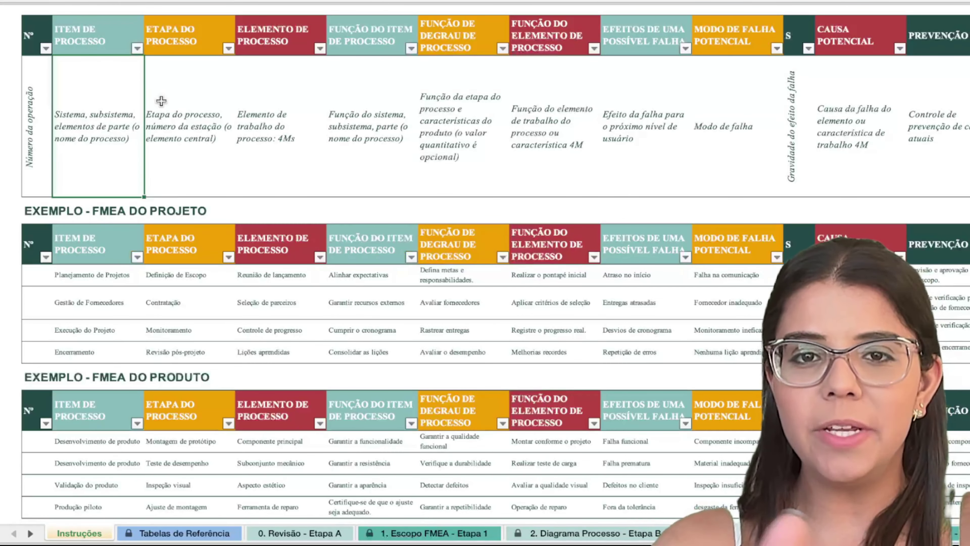
click(87, 41)
click(345, 36)
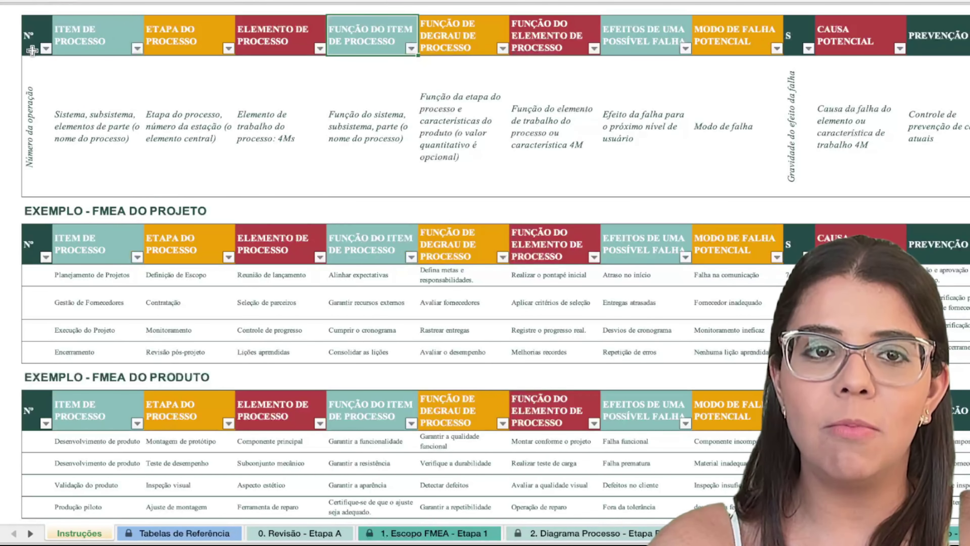
click(84, 41)
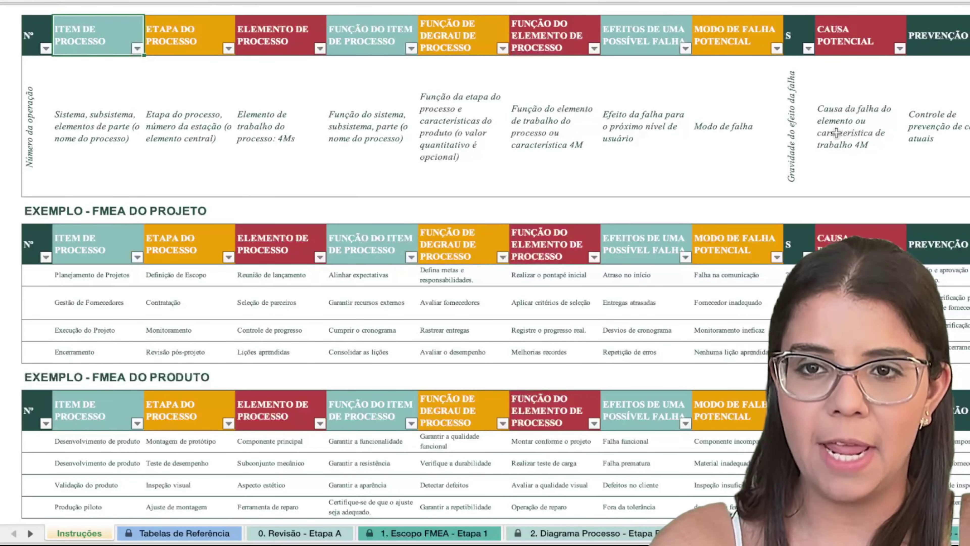
click(941, 136)
Step: Examine the severity, occurrence, detection and action priority tables on the Tabelas de Referência sheet
click(180, 533)
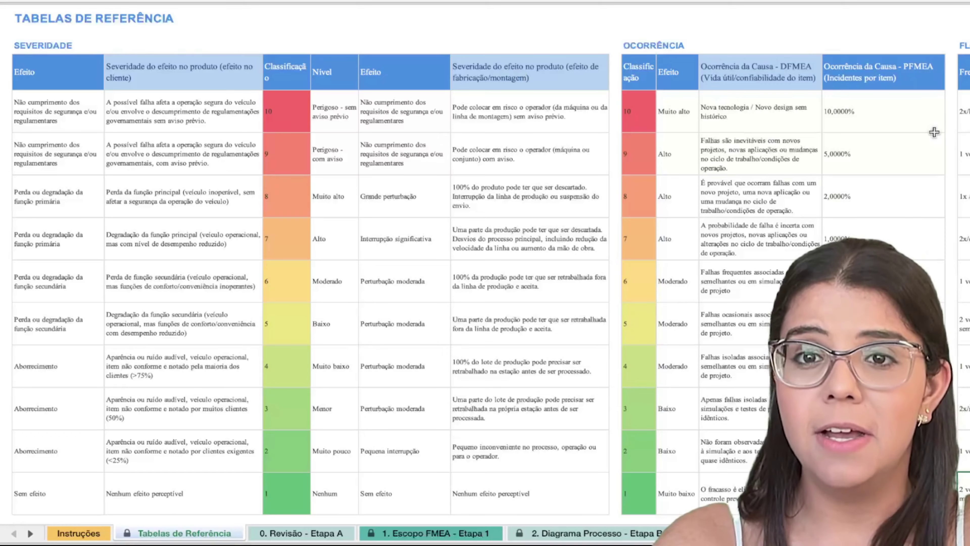
scroll(934, 132, right, 15)
scroll(935, 131, right, 10)
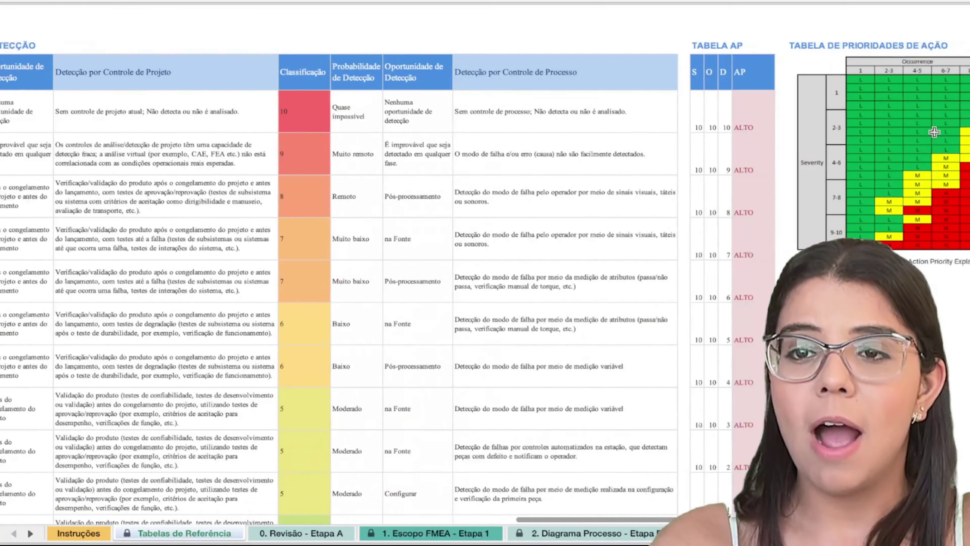
scroll(934, 134, up, 1)
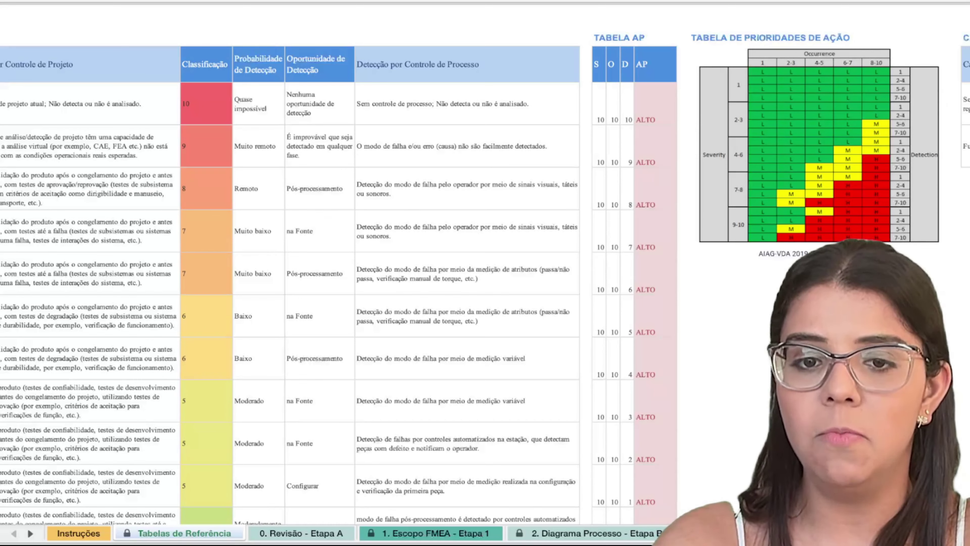
Step: View the file revision table on the 0. Revisão - Etapa A sheet
click(299, 535)
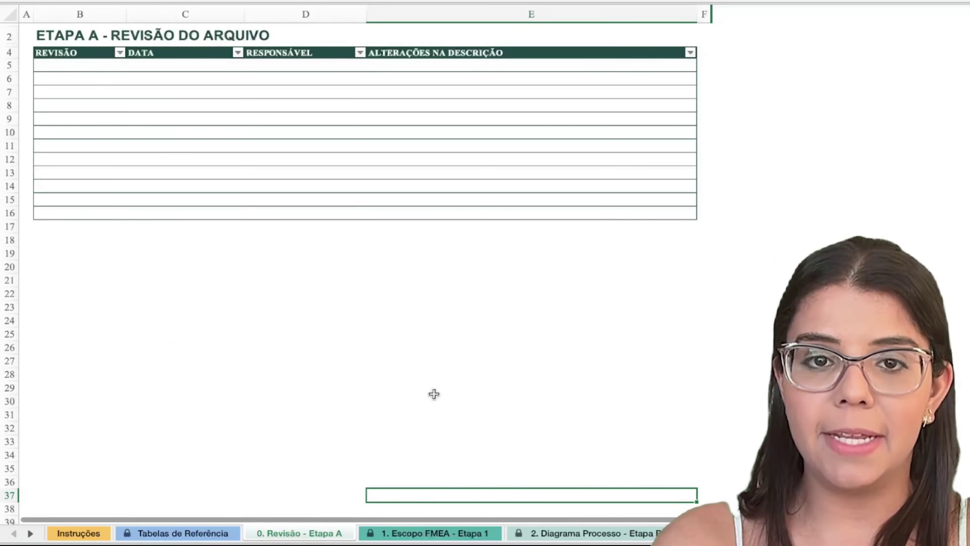
click(54, 36)
click(669, 30)
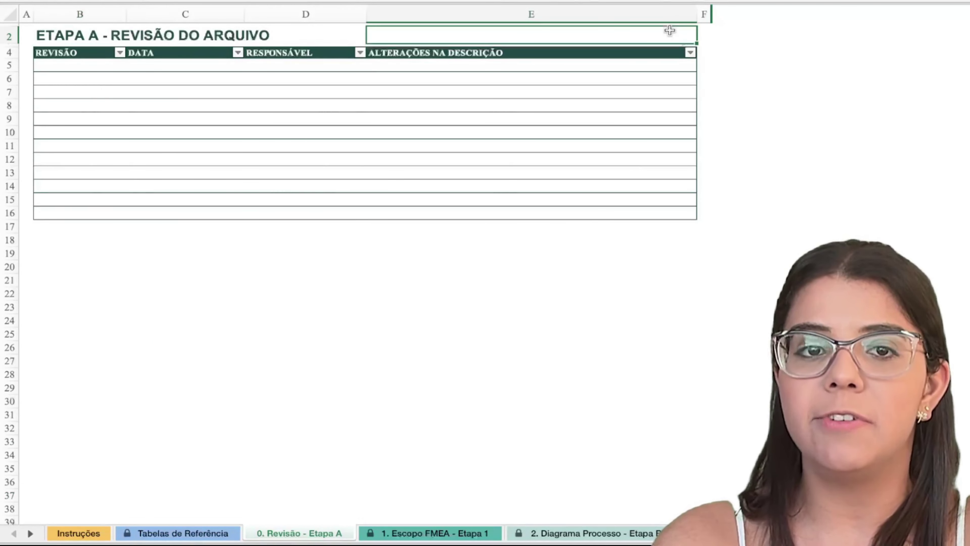
Step: Review the company and process fields and the plan description area on the 1. Escopo FMEA - Etapa 1 sheet
click(439, 533)
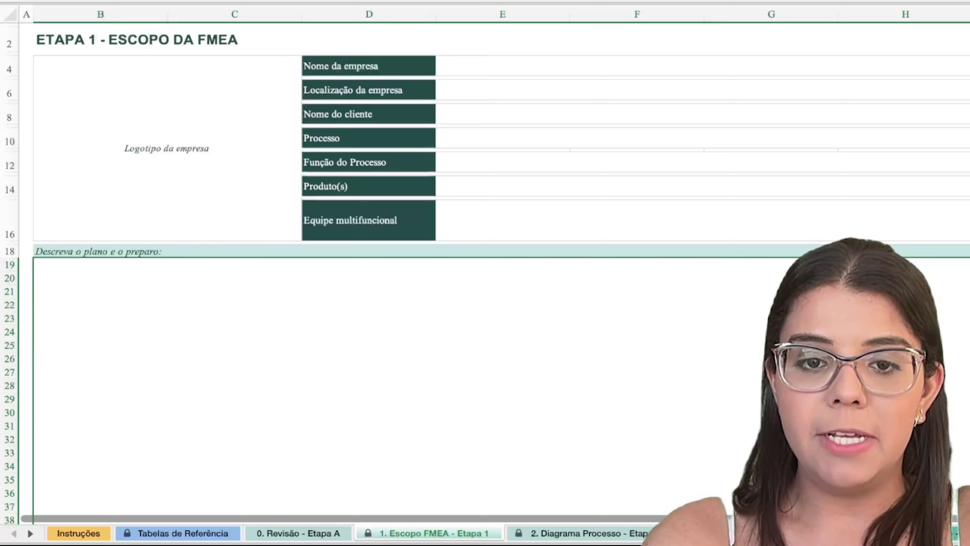
click(53, 42)
click(275, 37)
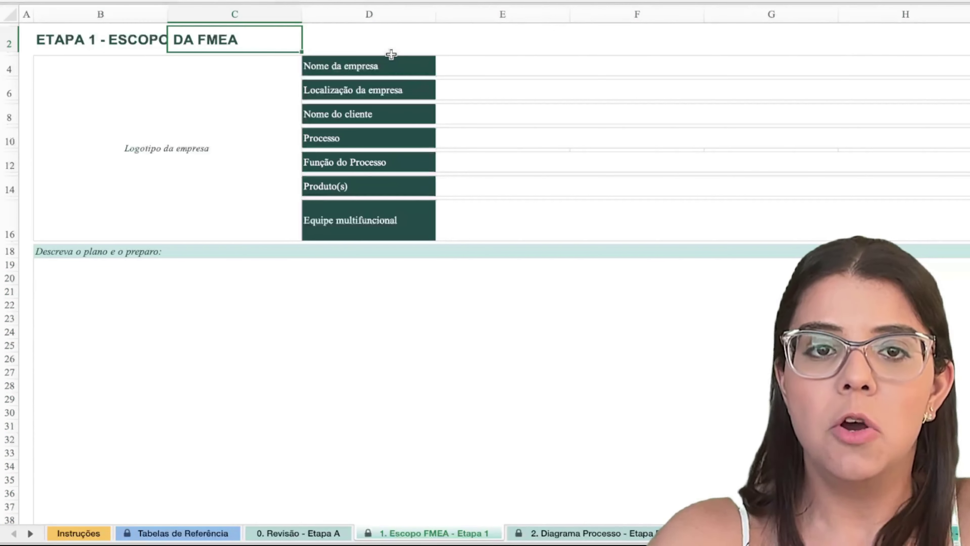
drag(391, 62, 384, 214)
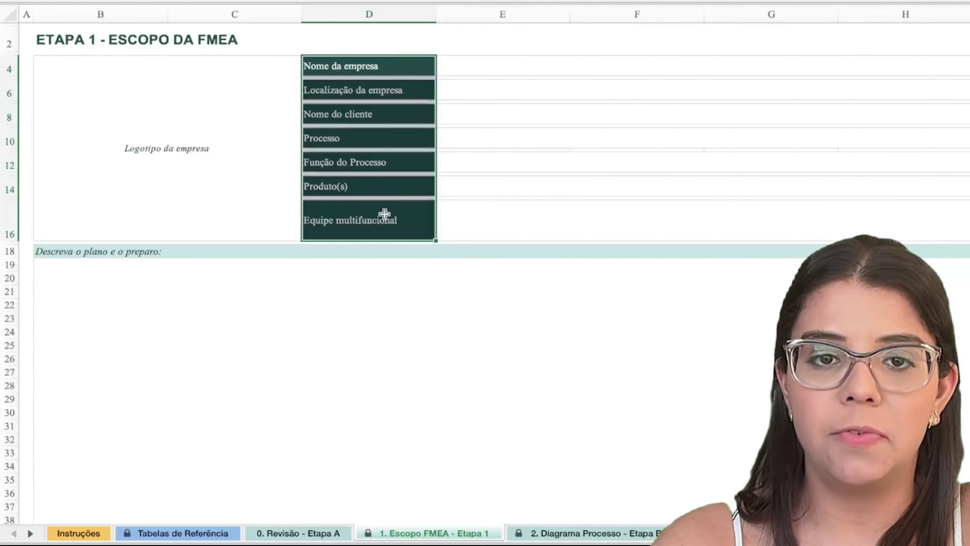
click(335, 331)
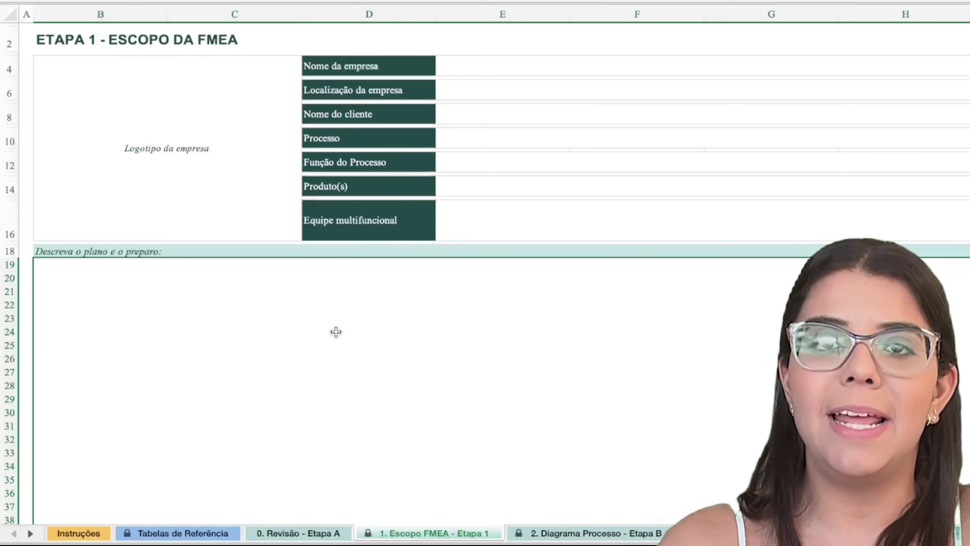
Step: Review the 2. Diagrama Processo - Etapa B sheet, including the step description and operation function columns of its process table
click(605, 534)
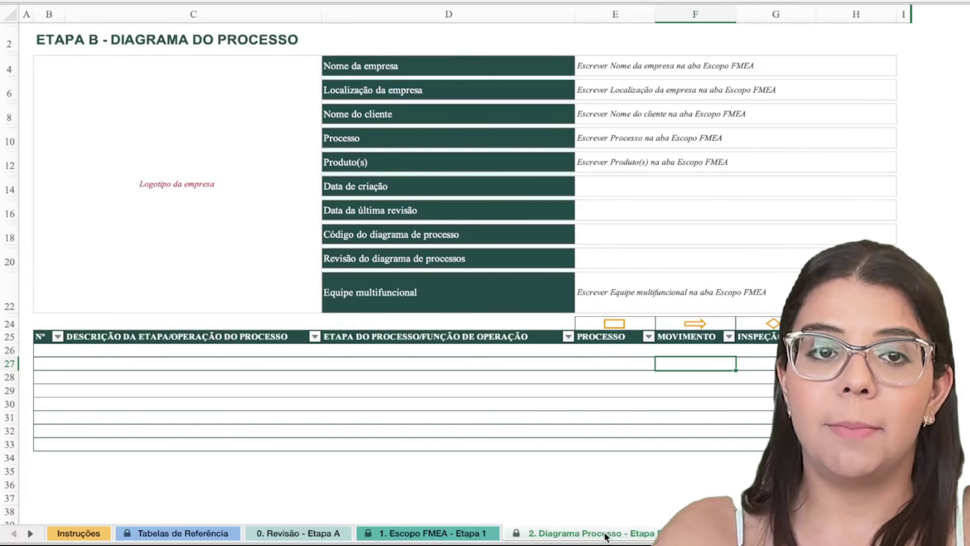
click(46, 37)
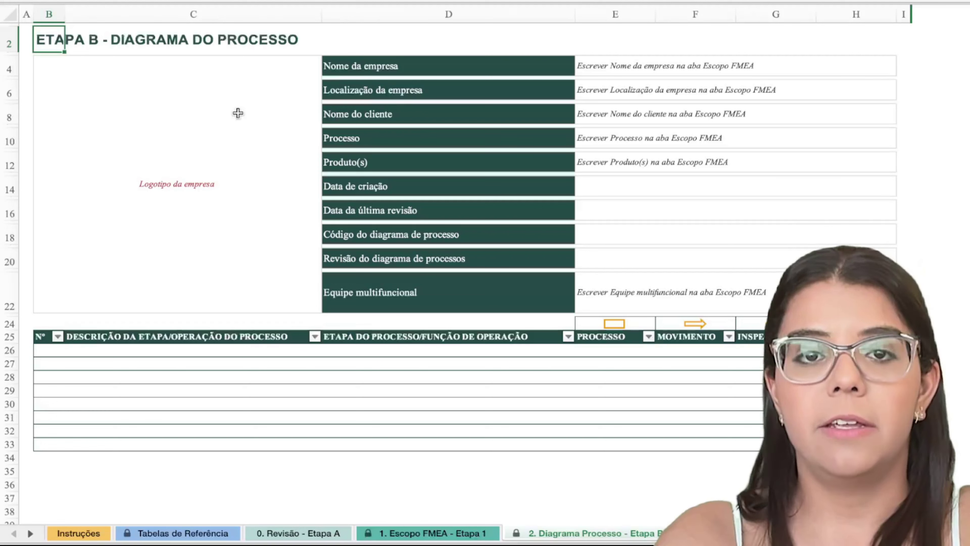
click(288, 352)
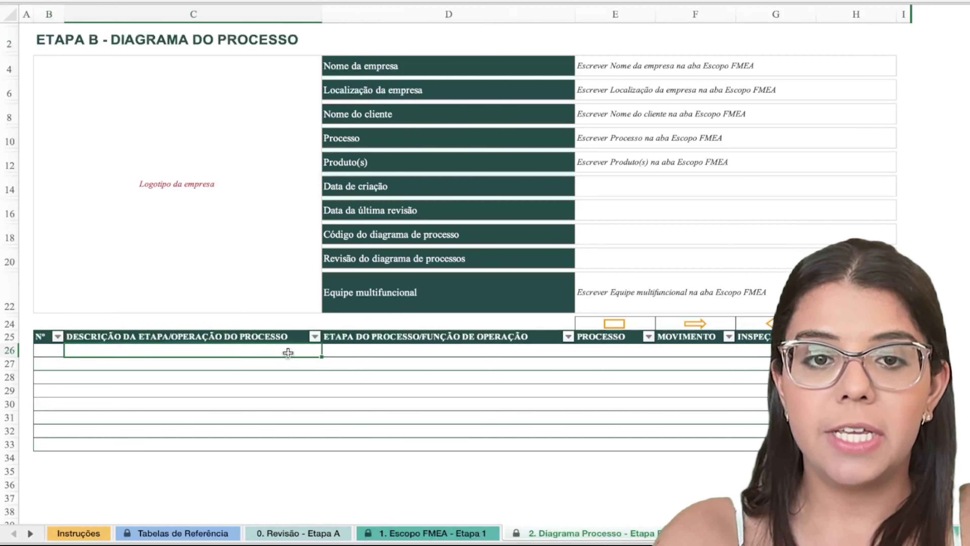
drag(288, 353, 462, 439)
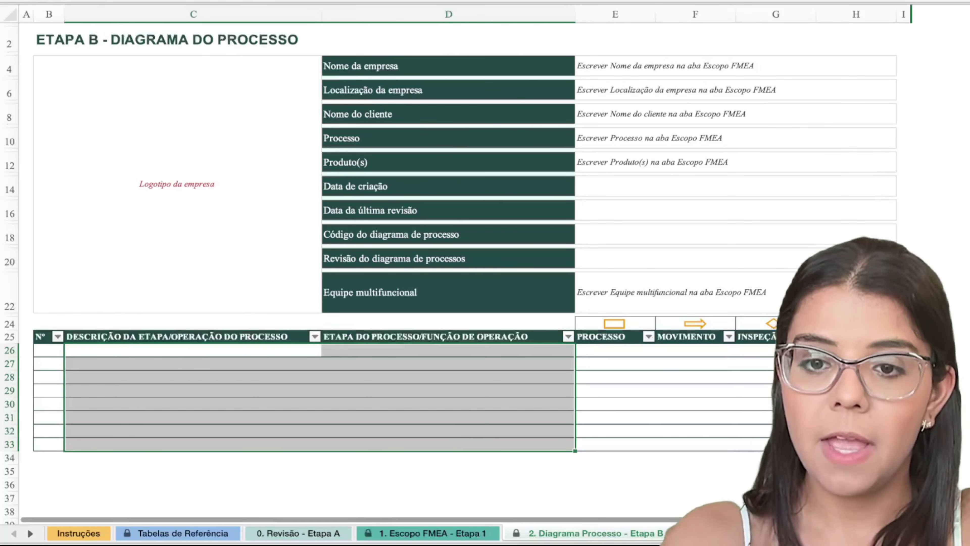
Step: Review the Etapa 2 structure analysis sheet, covering its process step columns and the numbered element columns
click(725, 533)
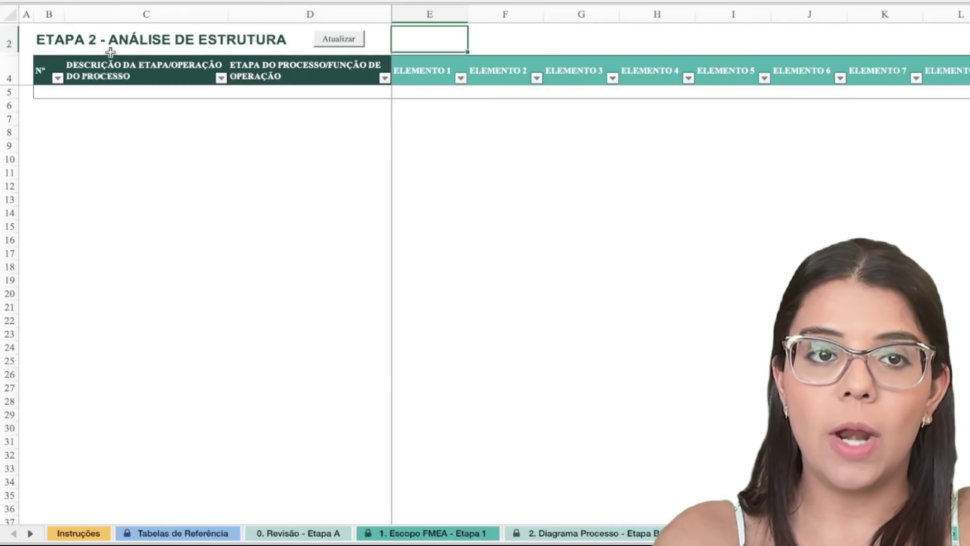
click(52, 38)
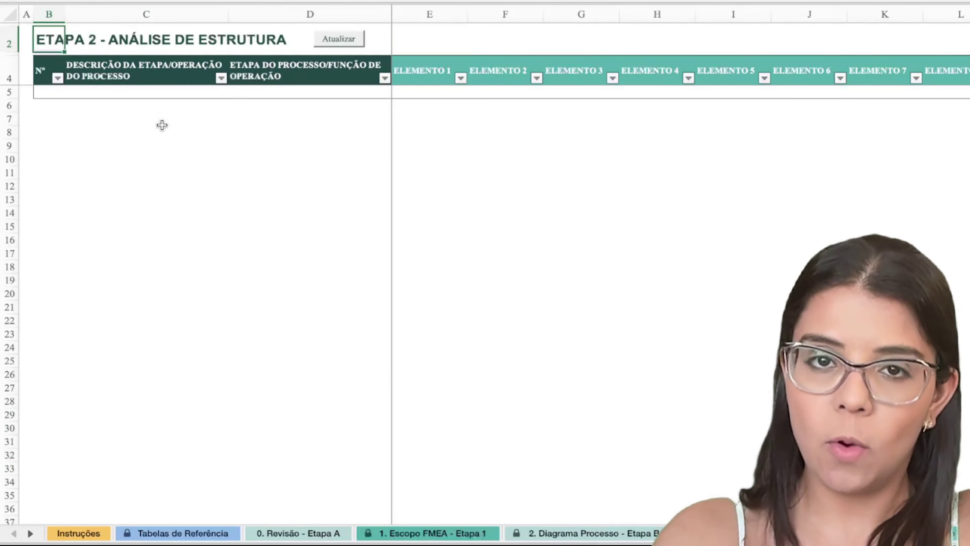
click(130, 96)
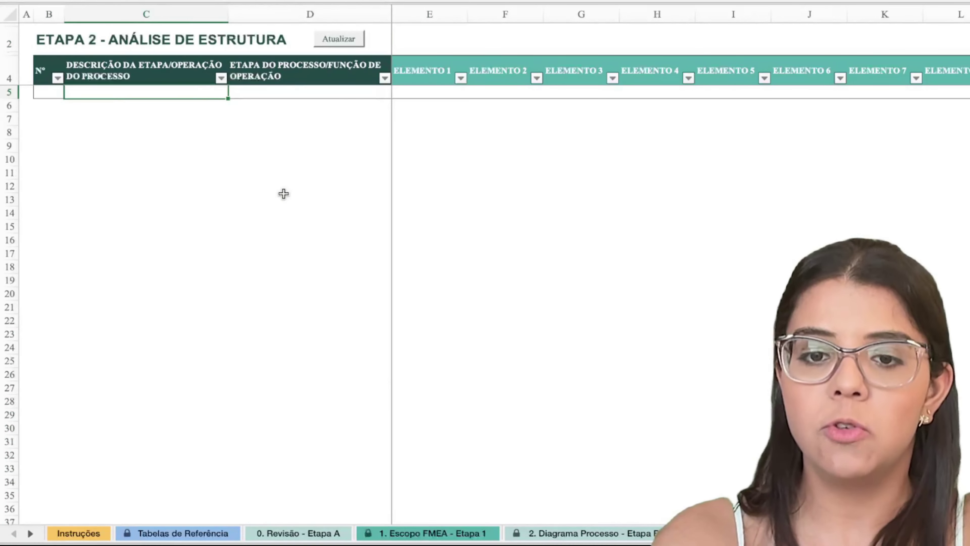
click(436, 71)
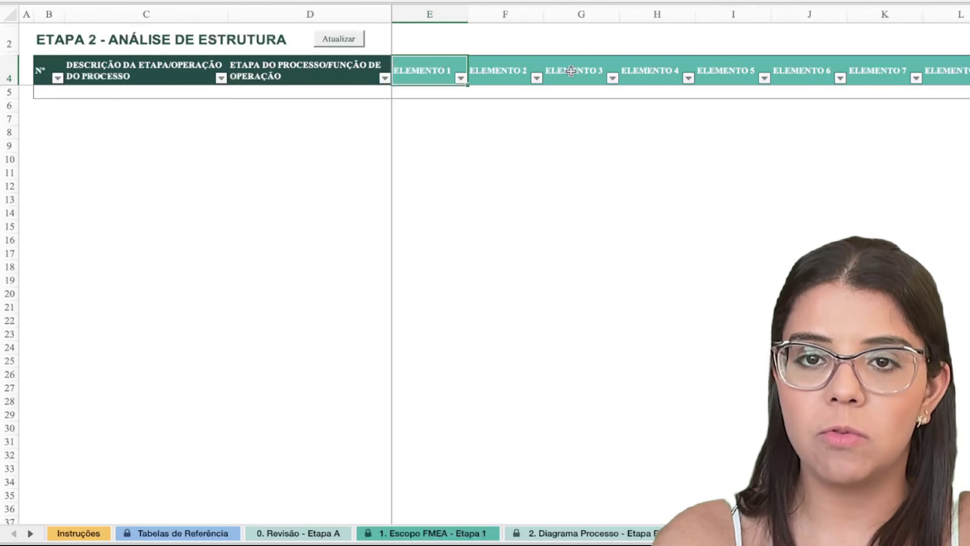
click(644, 84)
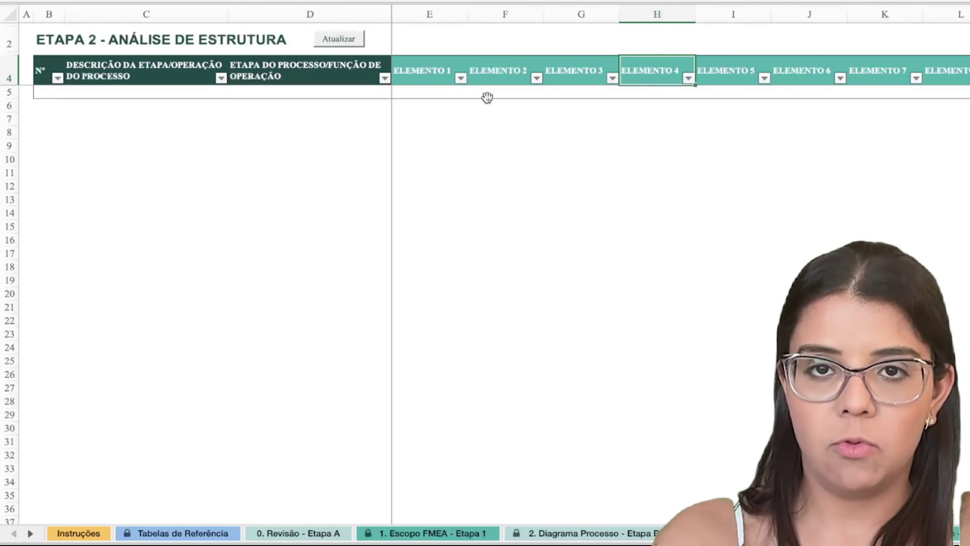
Step: Review the process description and element function columns on the 4. Análise de Função - Etapa 3 sheet
click(874, 533)
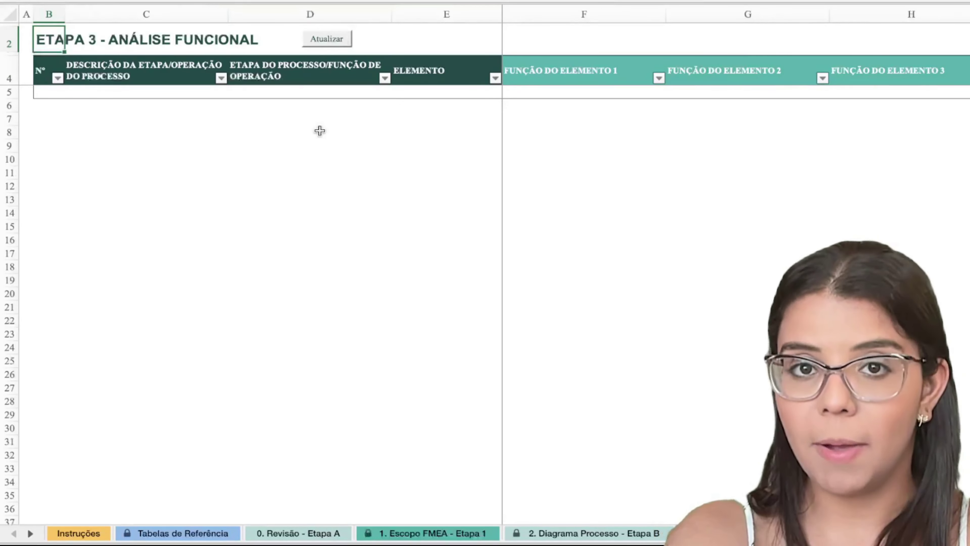
click(154, 89)
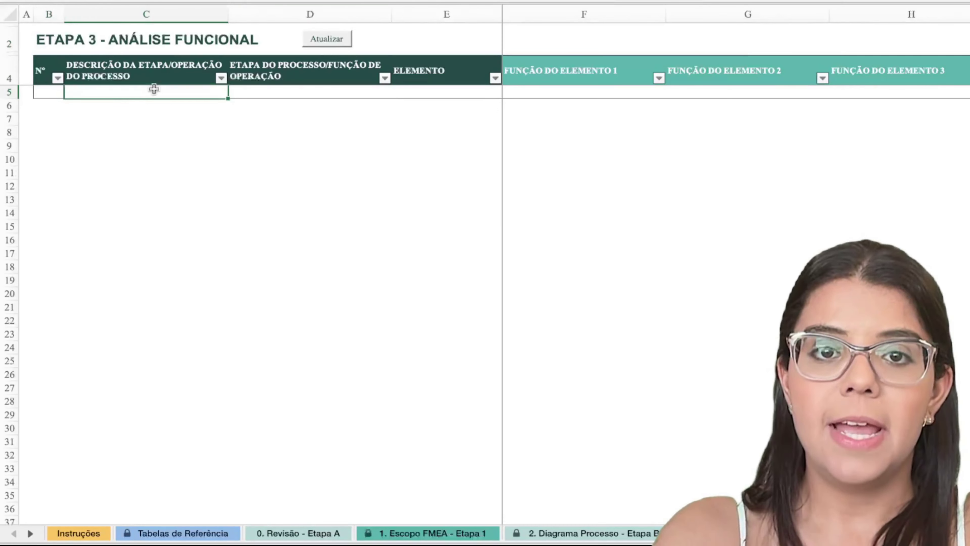
click(601, 94)
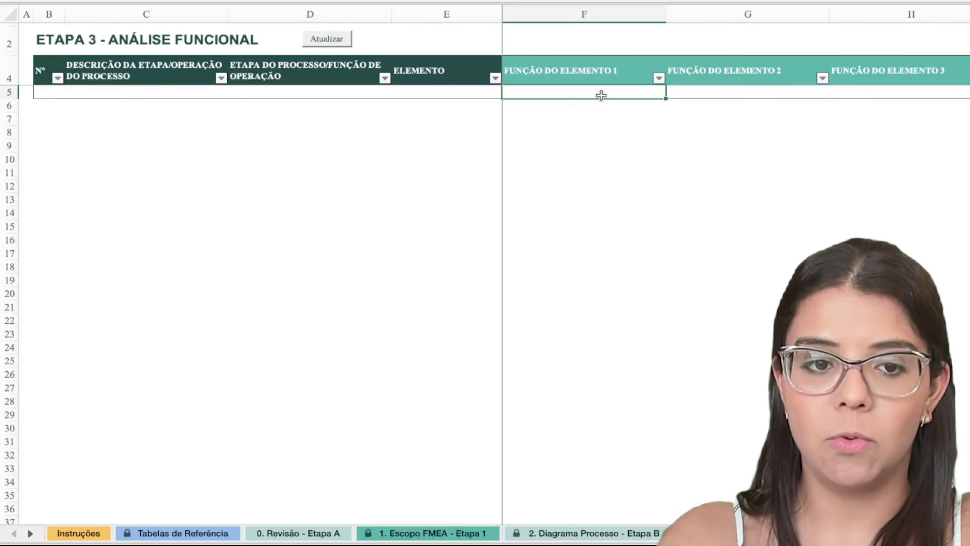
Step: Review the element function and failure columns on the 5. Failure Analysis - Etapa 4.1 sheet
click(29, 532)
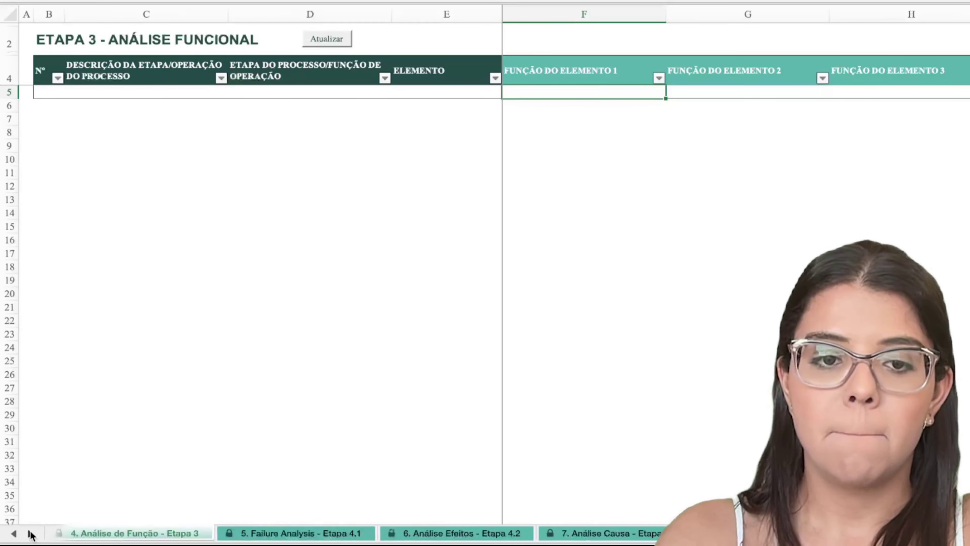
click(300, 533)
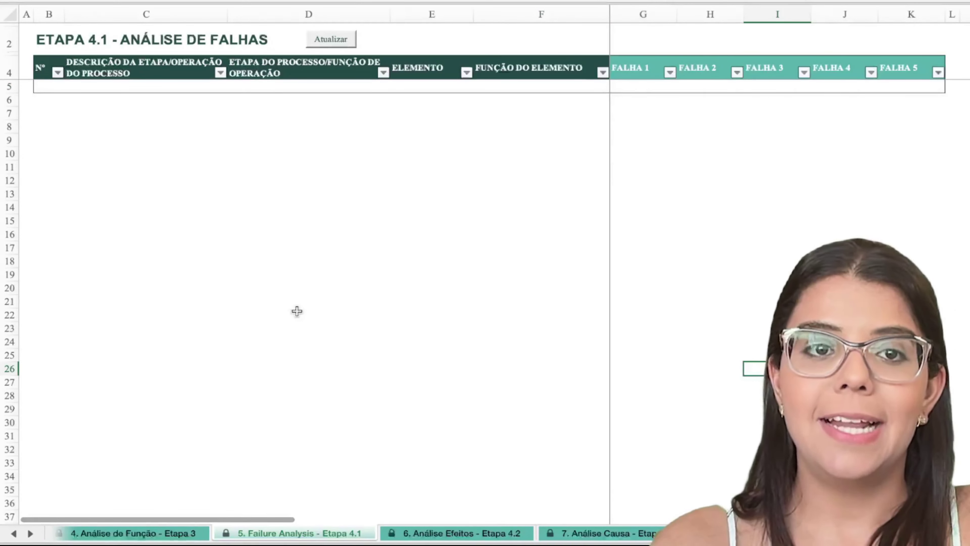
click(61, 47)
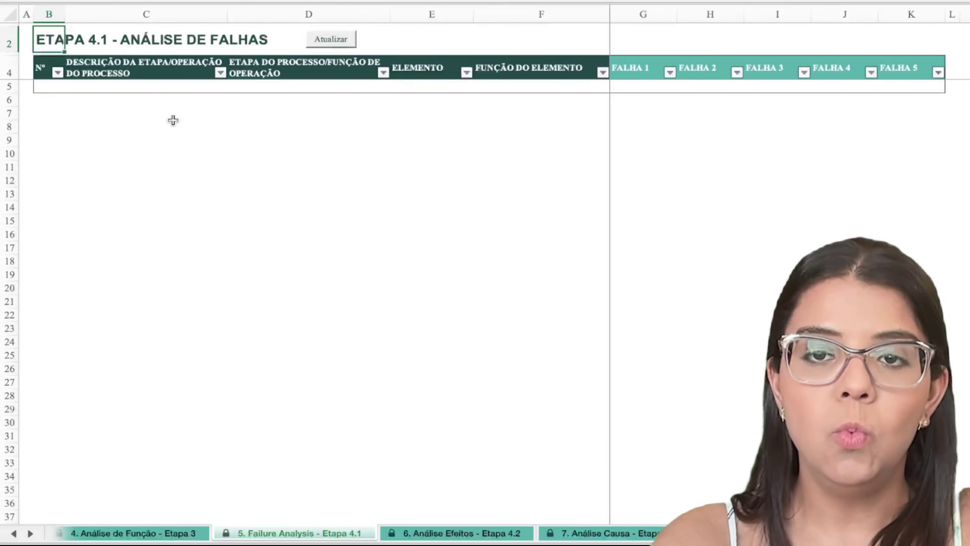
click(577, 86)
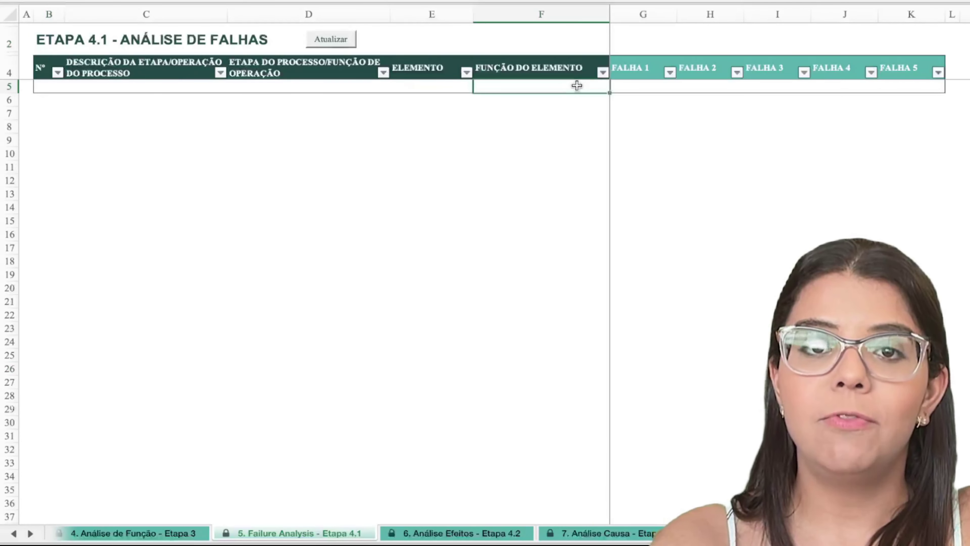
click(655, 84)
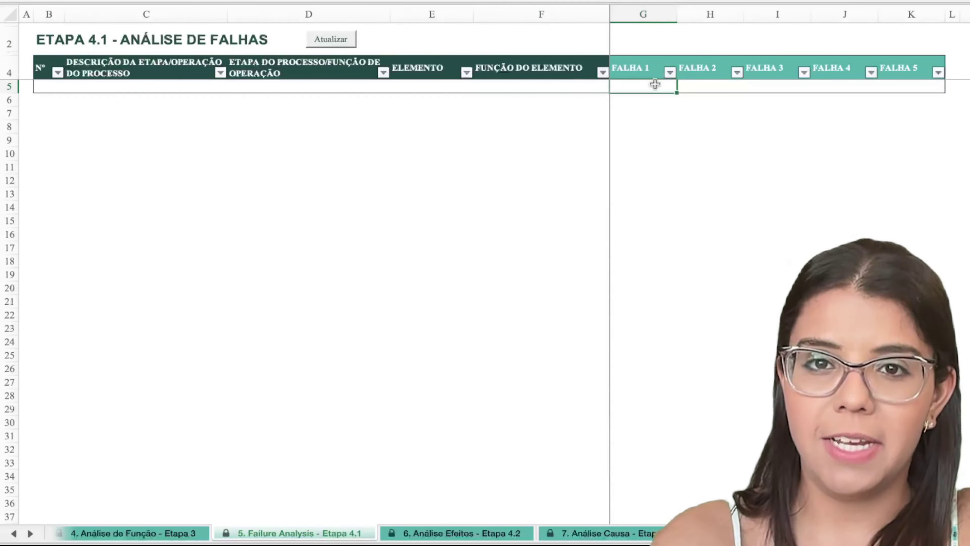
Step: Review the 6. Análise Efeitos - Etapa 4.2 sheet, from the process description and failure mode columns to the external and internal effect columns
click(472, 532)
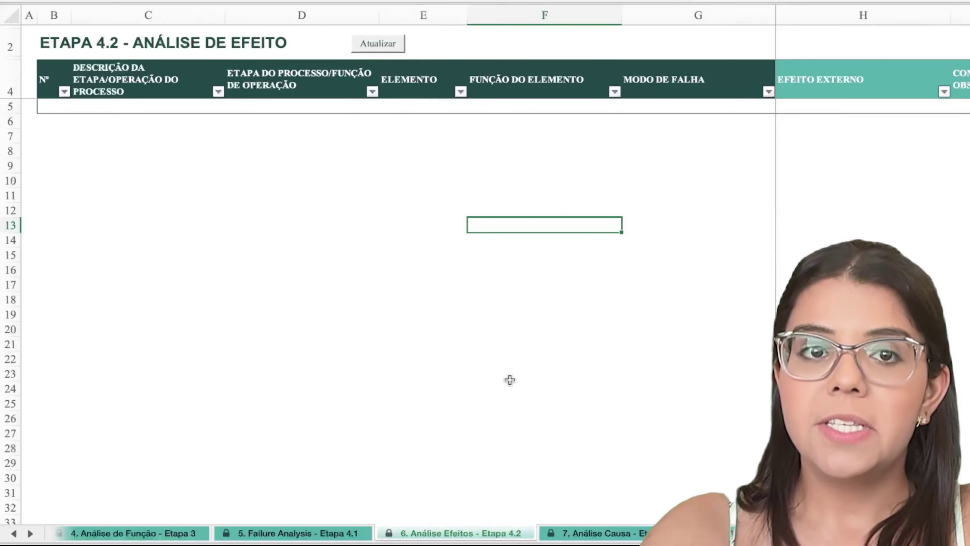
click(118, 108)
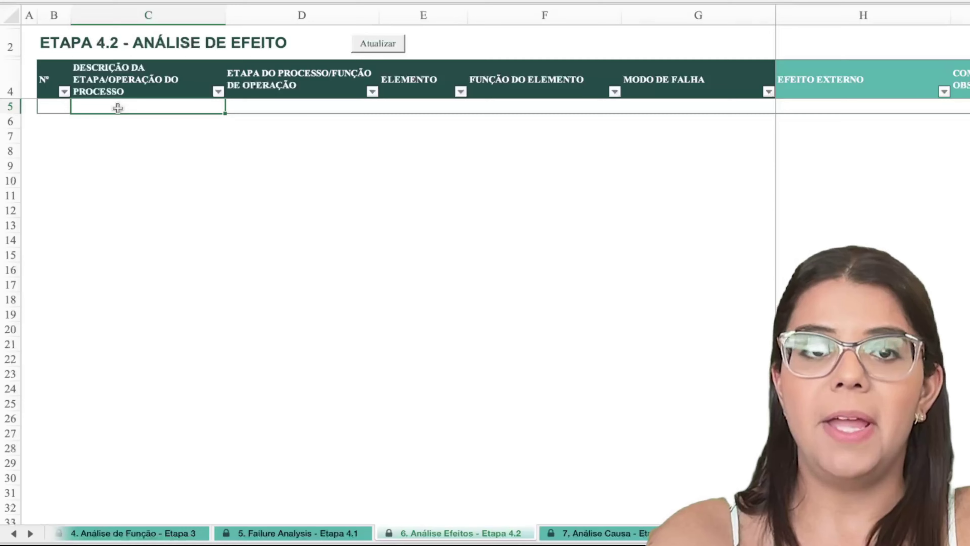
click(672, 109)
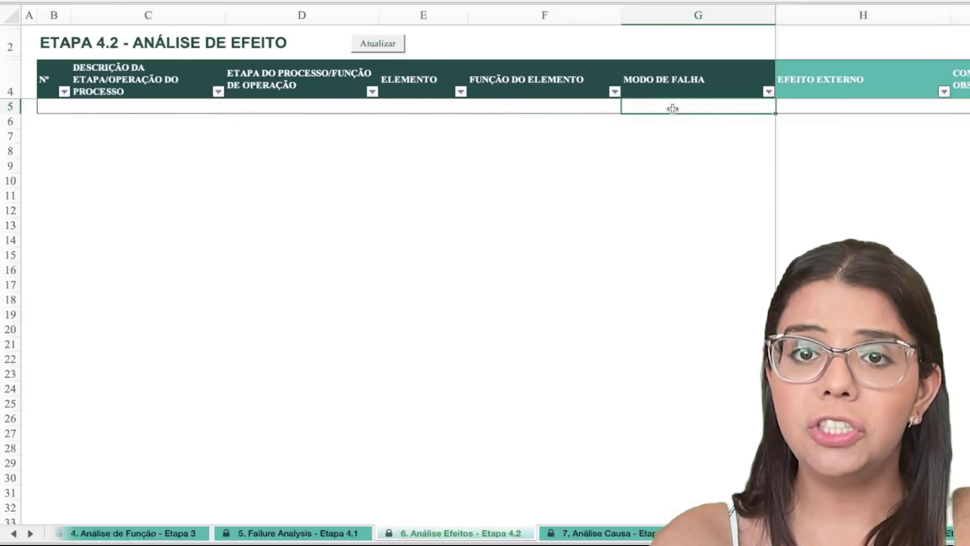
click(881, 106)
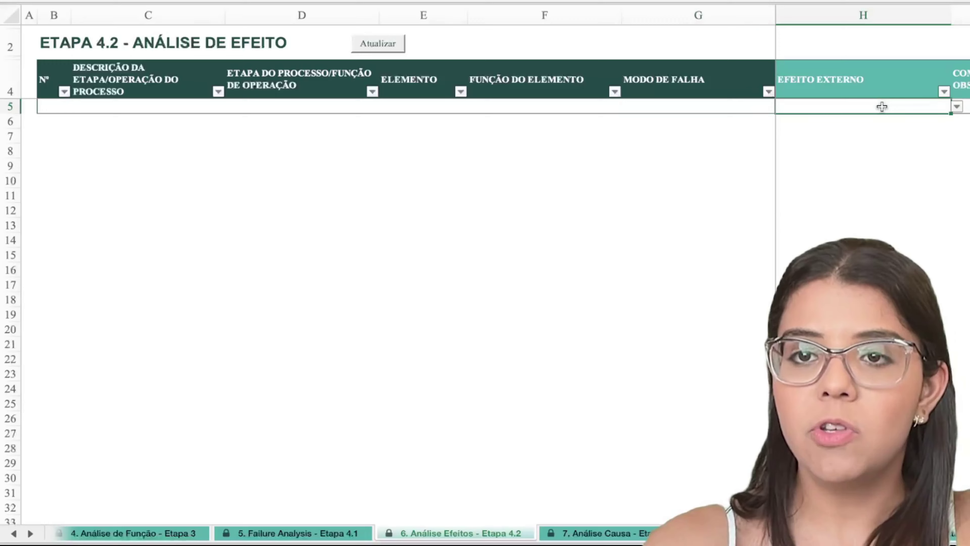
key(Right)
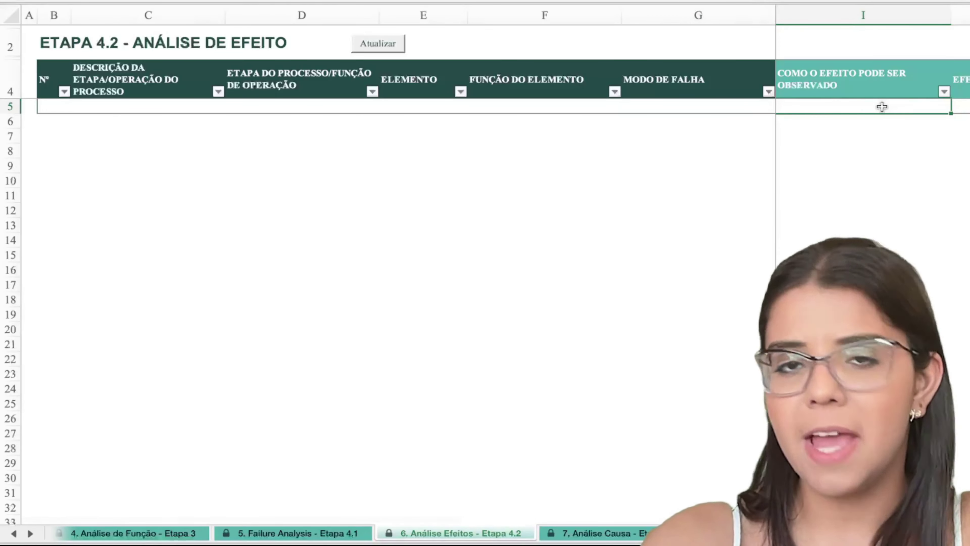
key(Right)
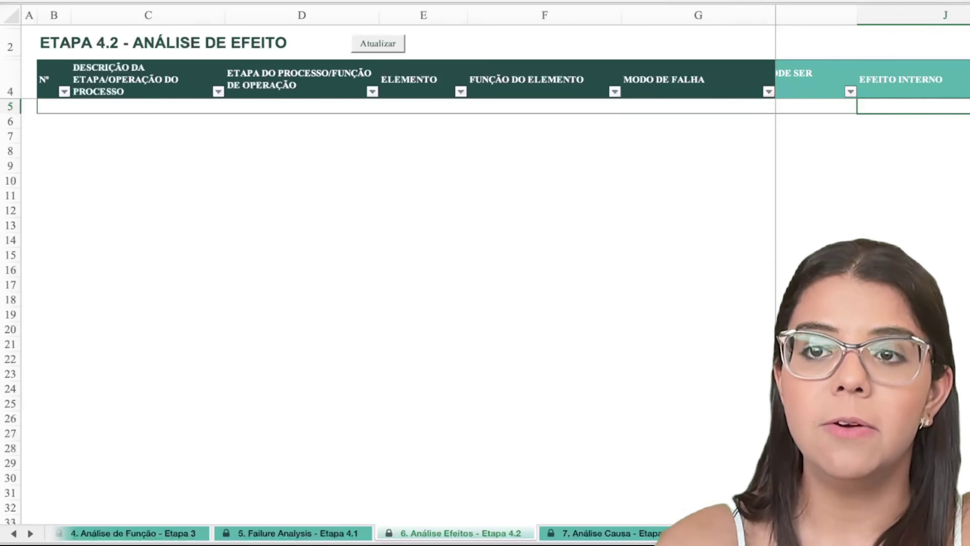
key(Right)
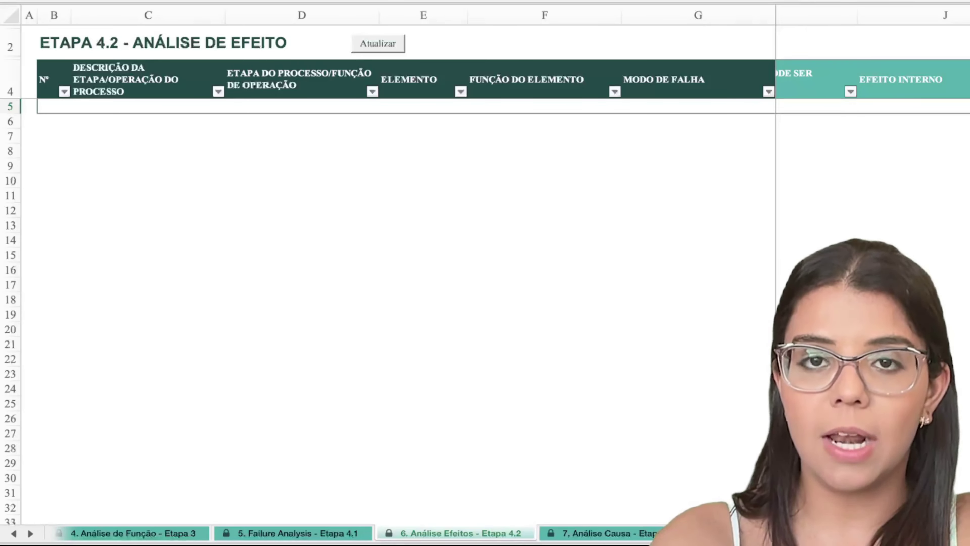
Step: Review the title, failure mode column and CAUSA 1 column on the 7. Análise Causa - Etapa 4.3 sheet
click(595, 533)
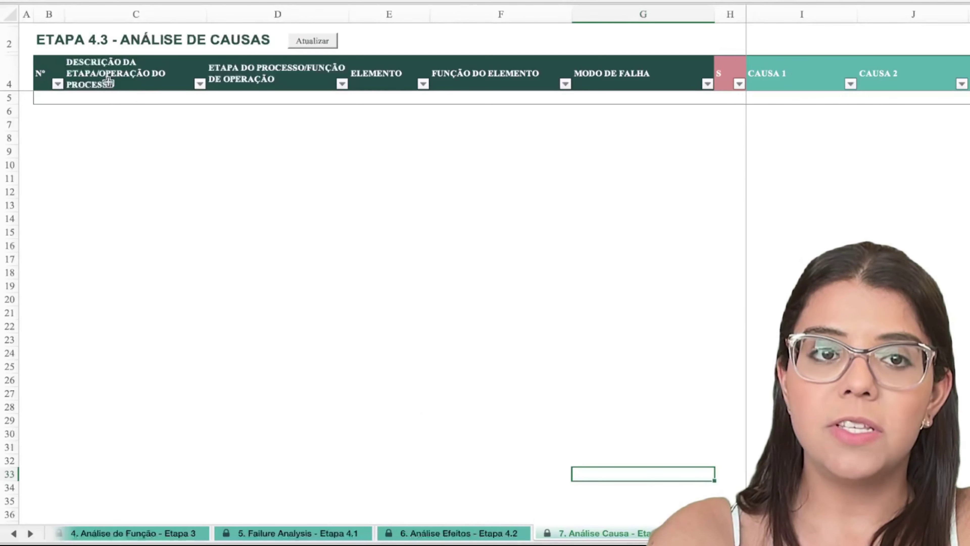
click(46, 43)
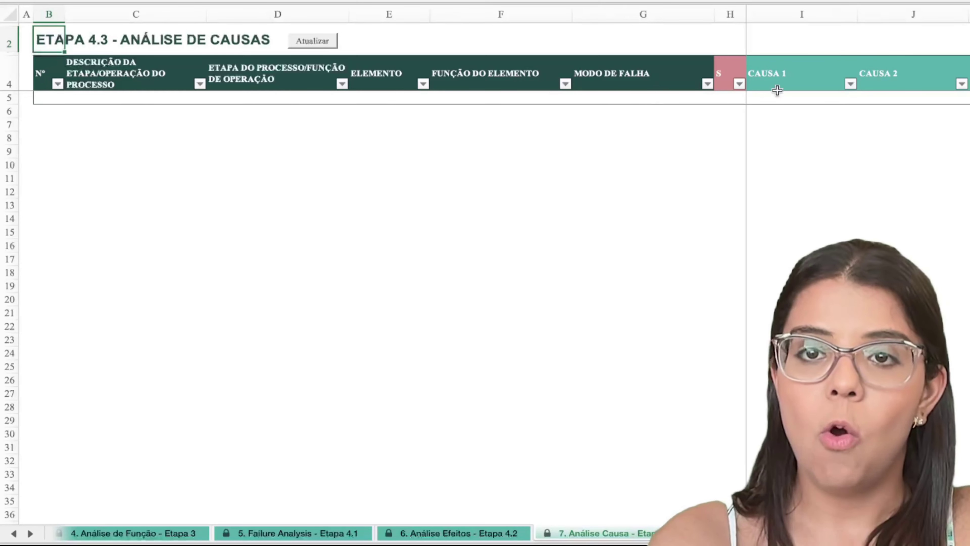
click(655, 100)
click(803, 98)
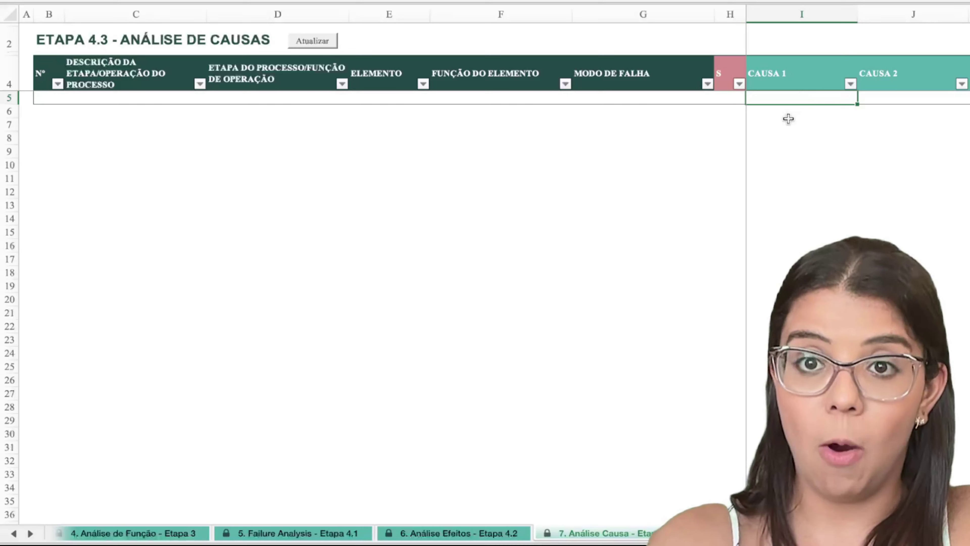
Step: Review the cause, occurrence frequency and preventive method columns on the 8. Análise Risco - Etapa 5.1 sheet
click(739, 533)
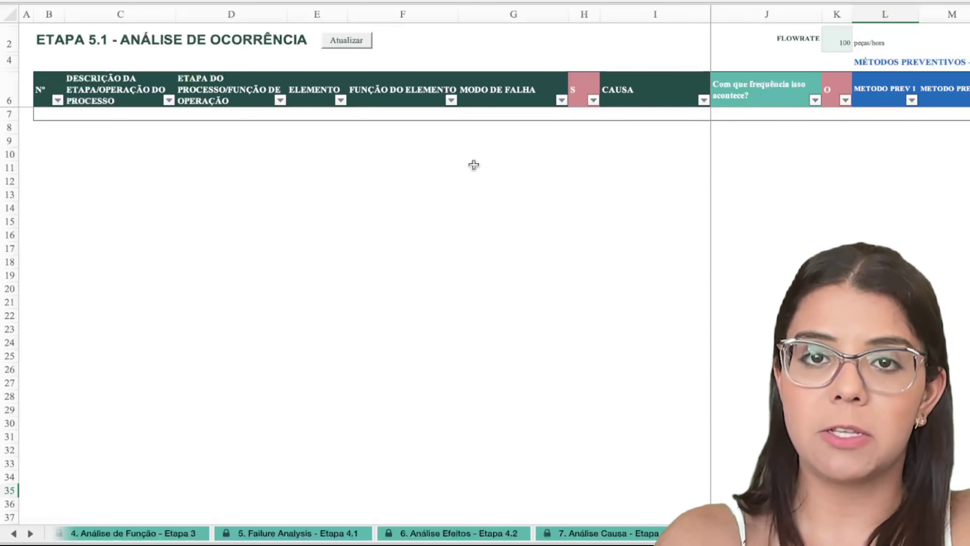
click(653, 114)
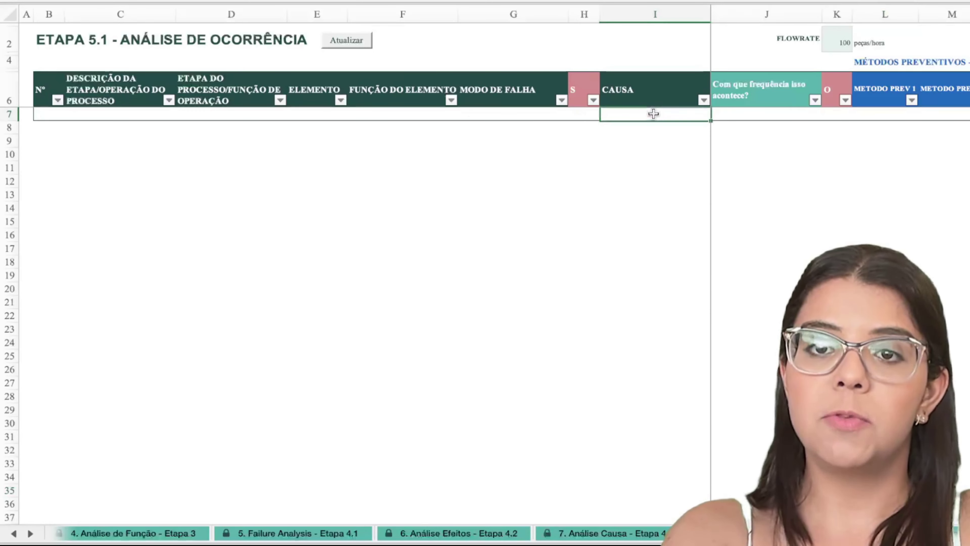
click(741, 114)
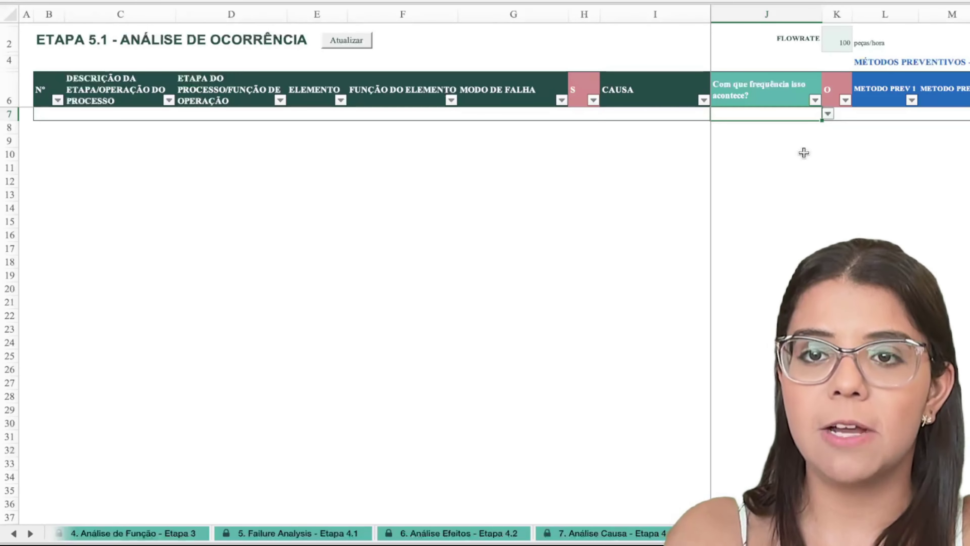
click(877, 112)
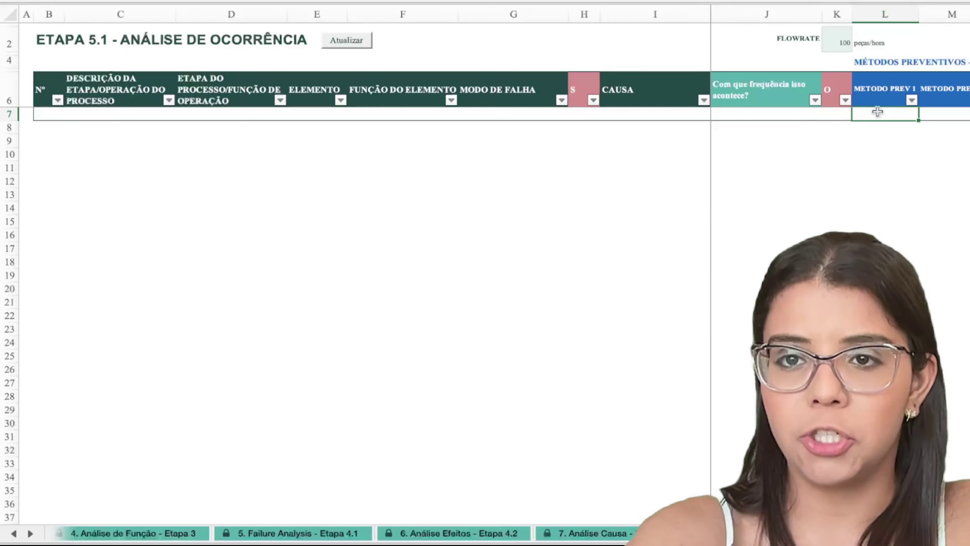
mouse_move(880, 93)
mouse_down()
mouse_move(883, 111)
mouse_move(966, 110)
mouse_up()
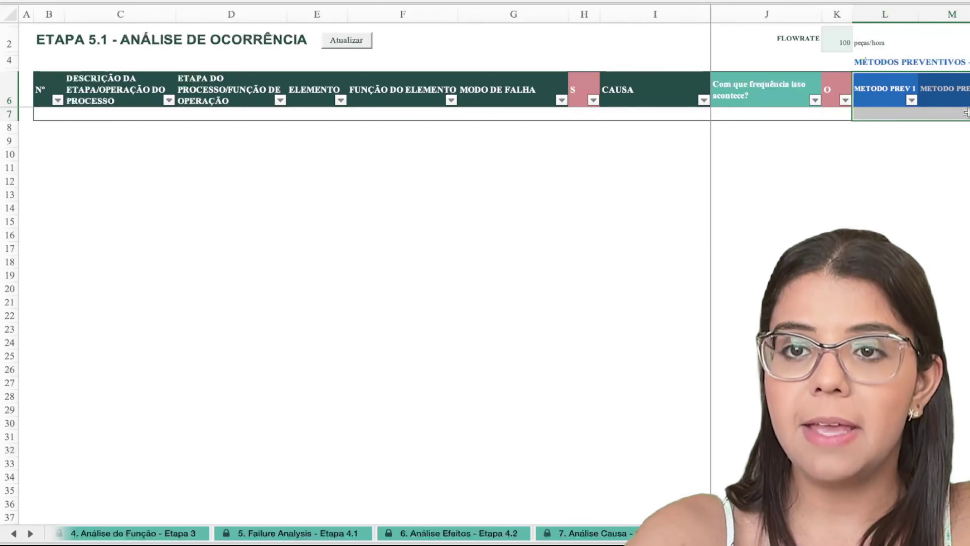
drag(894, 99, 969, 97)
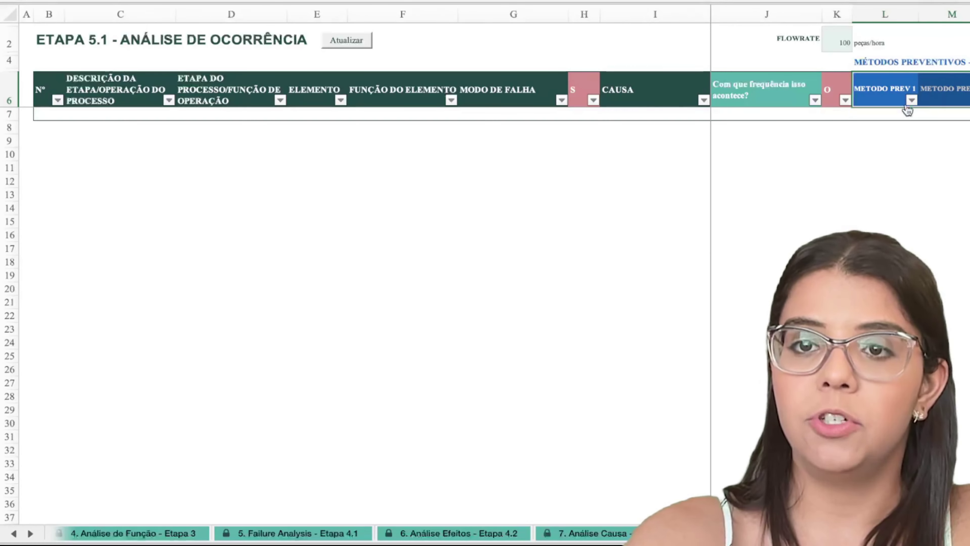
click(896, 114)
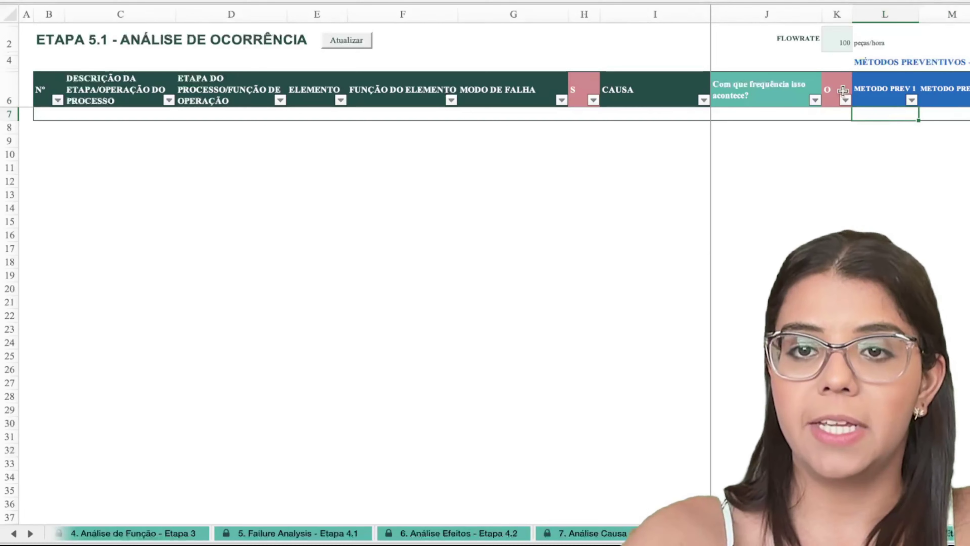
Step: Review the title, preventive methods column and detection columns on the 9. Análise Risco - Etapa 5.2 sheet
click(672, 118)
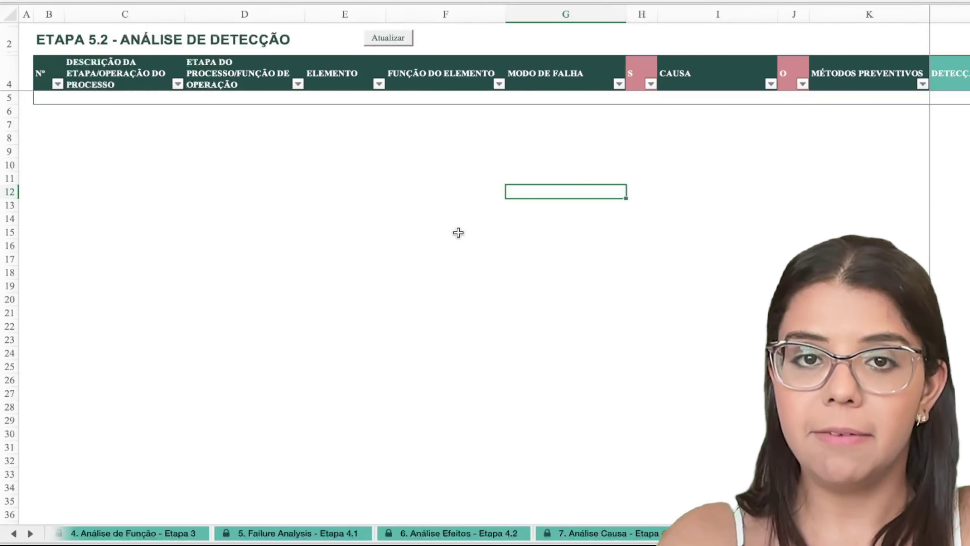
click(45, 40)
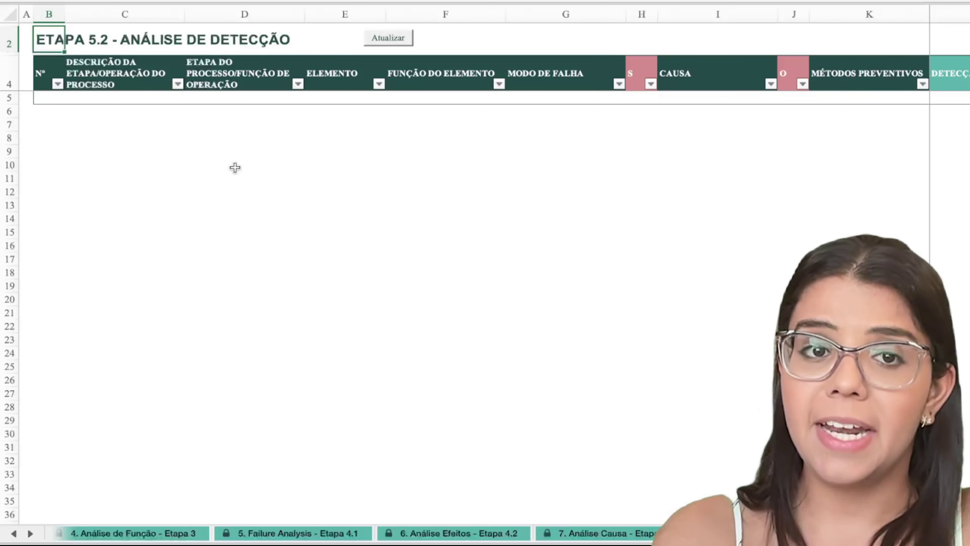
click(855, 96)
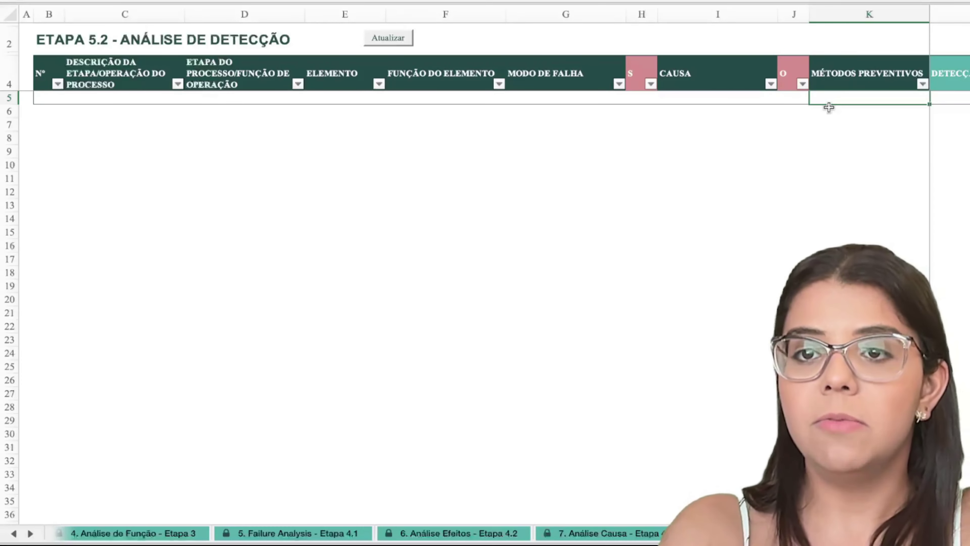
click(963, 99)
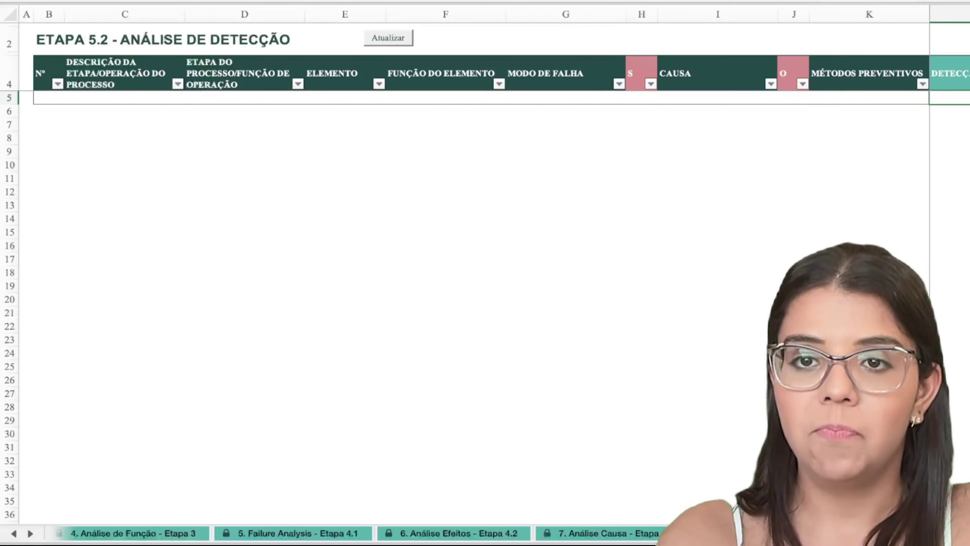
scroll(949, 268, right, 10)
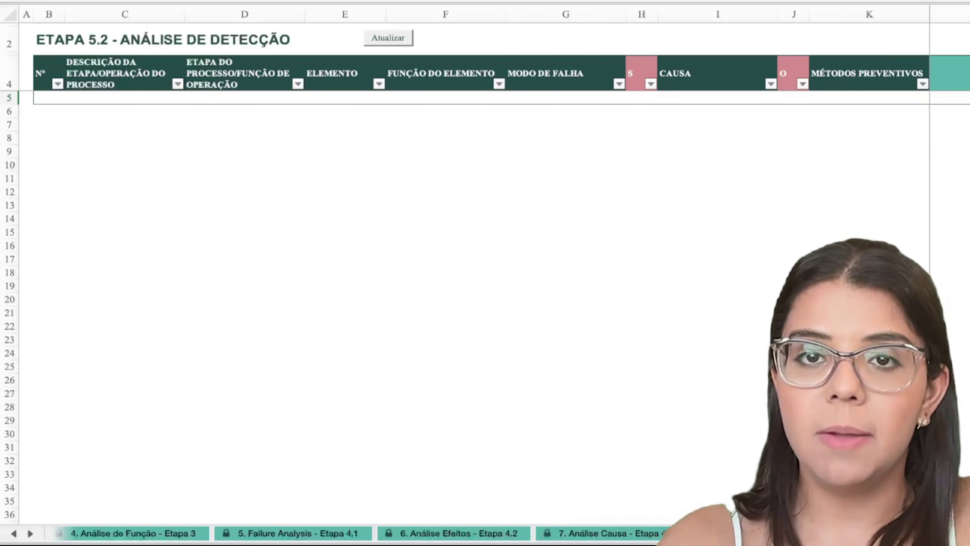
Step: Open the Etapa C - FMEA sheet and examine its consolidated table columns, from Nº through Prevenção, and the Item de Processo column
click(29, 533)
click(29, 533)
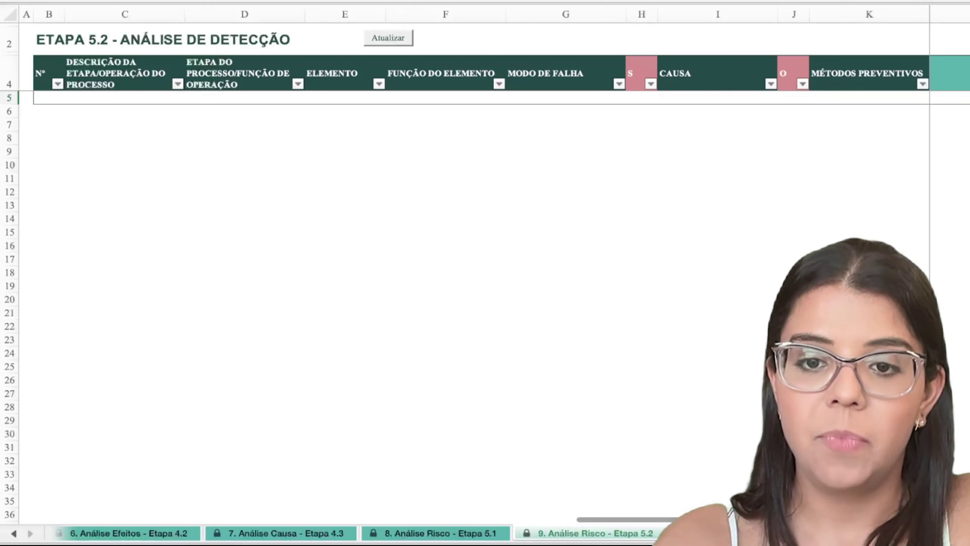
click(710, 534)
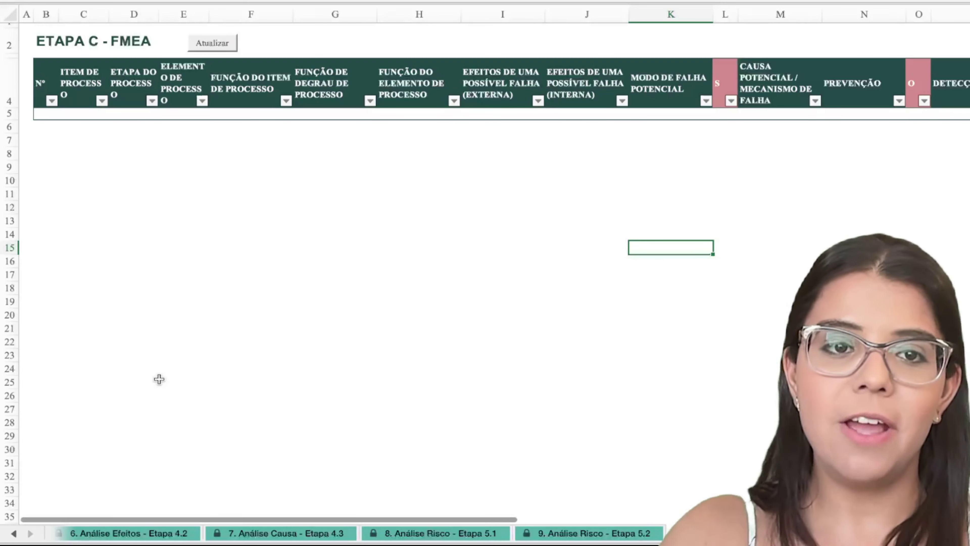
click(45, 112)
drag(45, 110, 888, 124)
drag(112, 111, 92, 356)
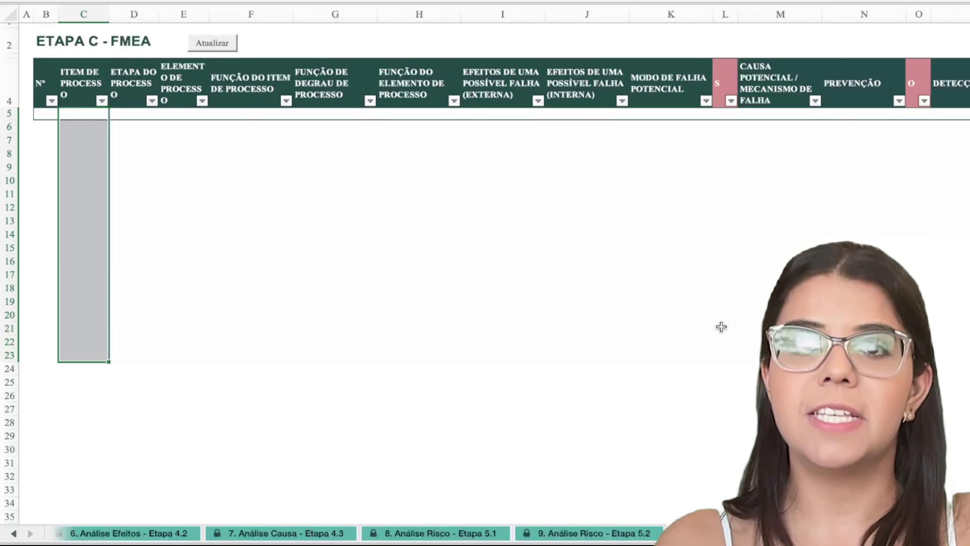
Step: Look over the title and table area of the Etapa D - Plano de Medição sheet
click(786, 533)
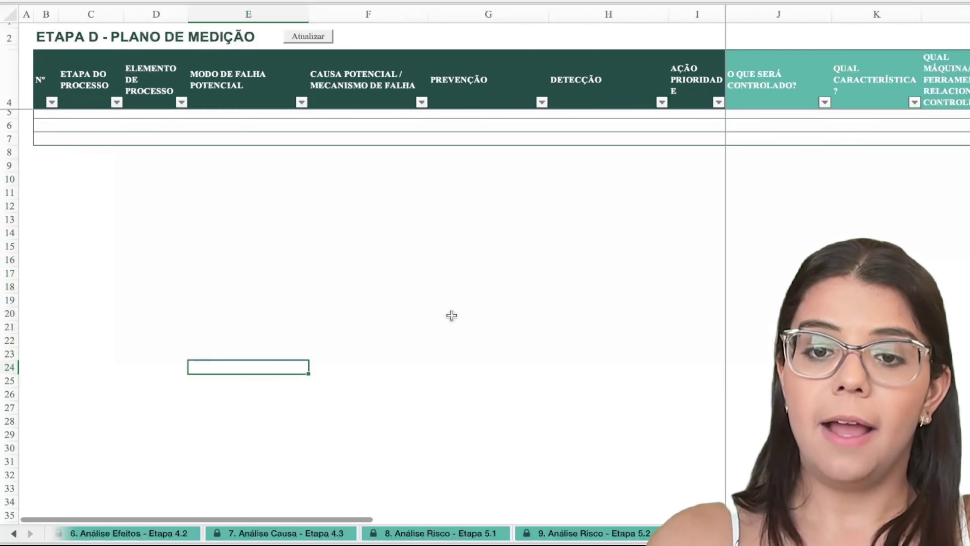
click(45, 37)
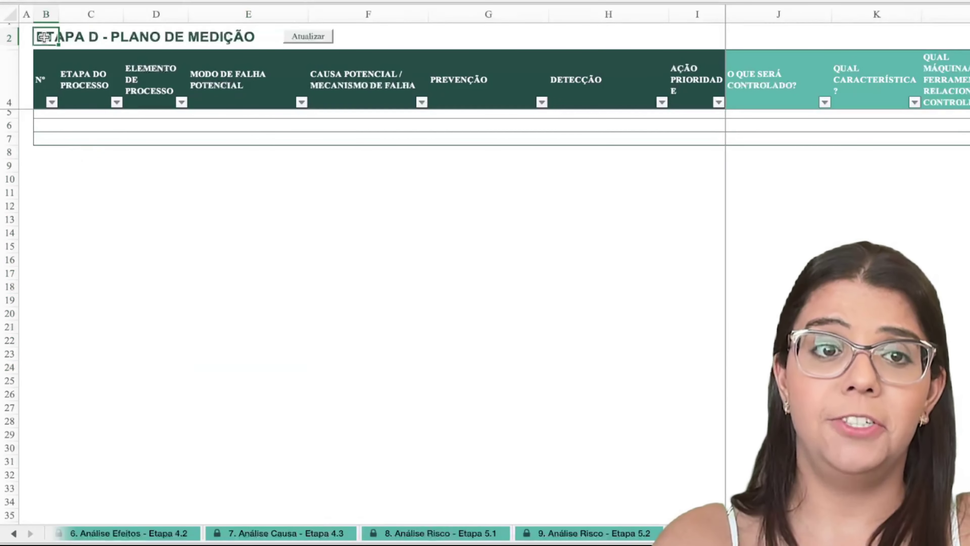
click(257, 243)
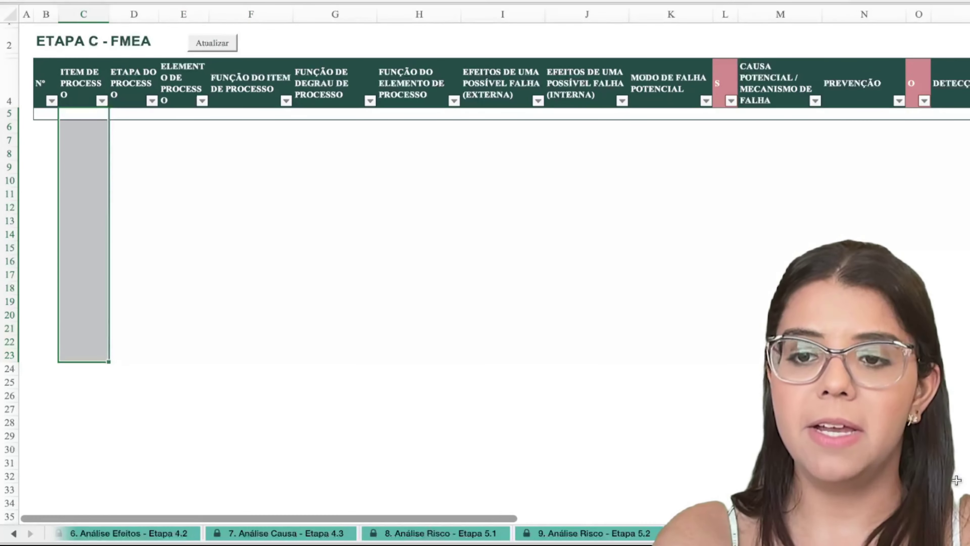
Step: Examine the action-tracking columns on the Etapa C - FMEA sheet, through the column on whether the item must be in the control plan
drag(431, 519, 968, 518)
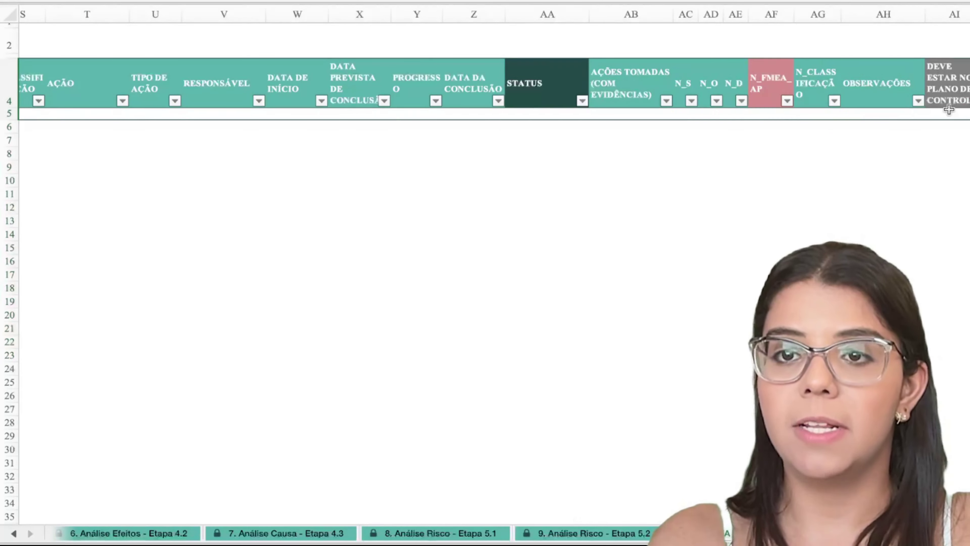
click(926, 103)
click(929, 114)
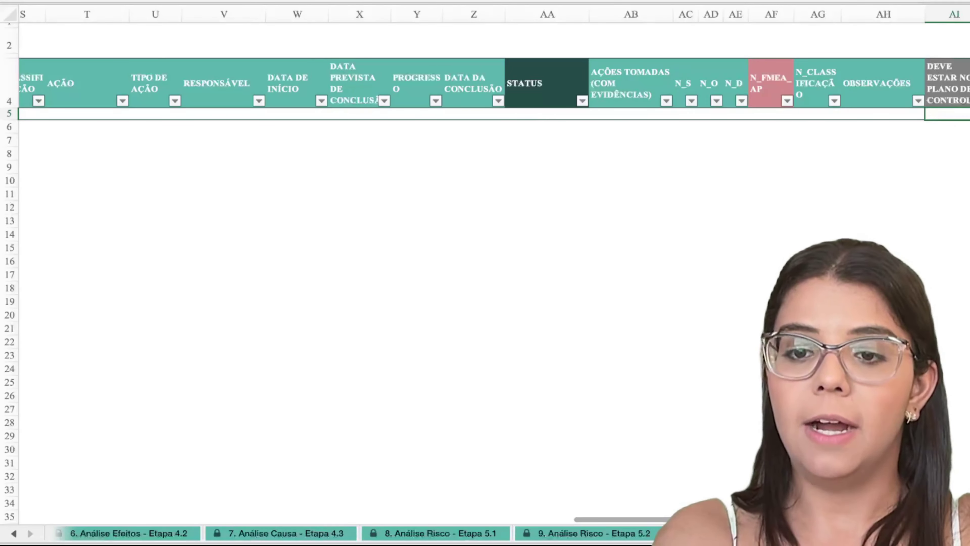
Step: Review the Etapa D - Plano de Medição control columns, from what will be controlled through measurement technique, sample size, frequency, control method and reaction plan
click(855, 533)
click(759, 121)
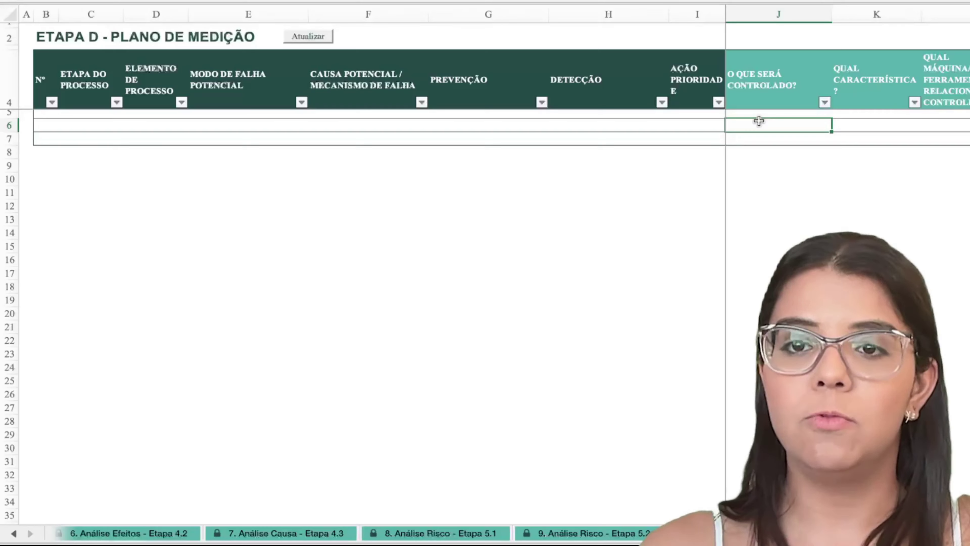
key(Tab)
key(Tab)
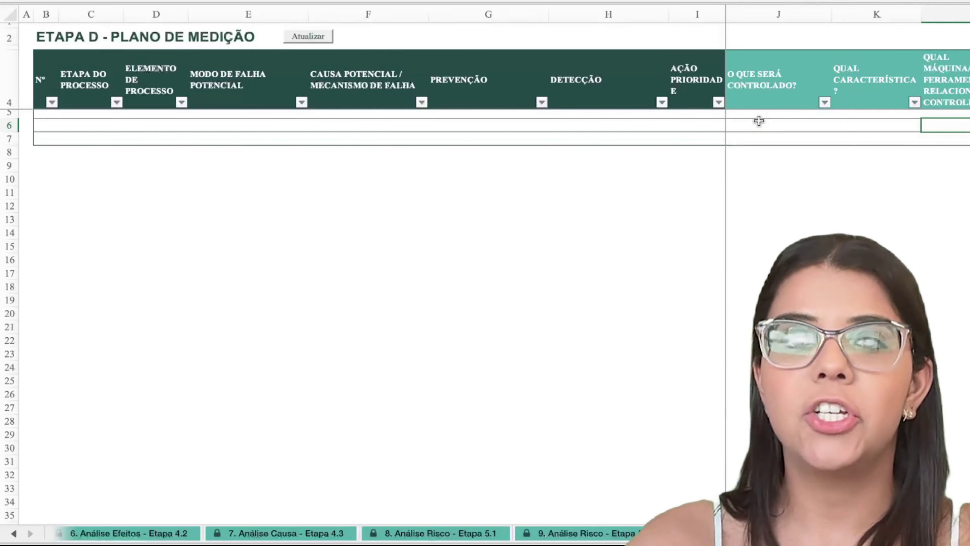
key(Tab)
key(Tab)
key(Tab)
key(Tab)
key(Tab)
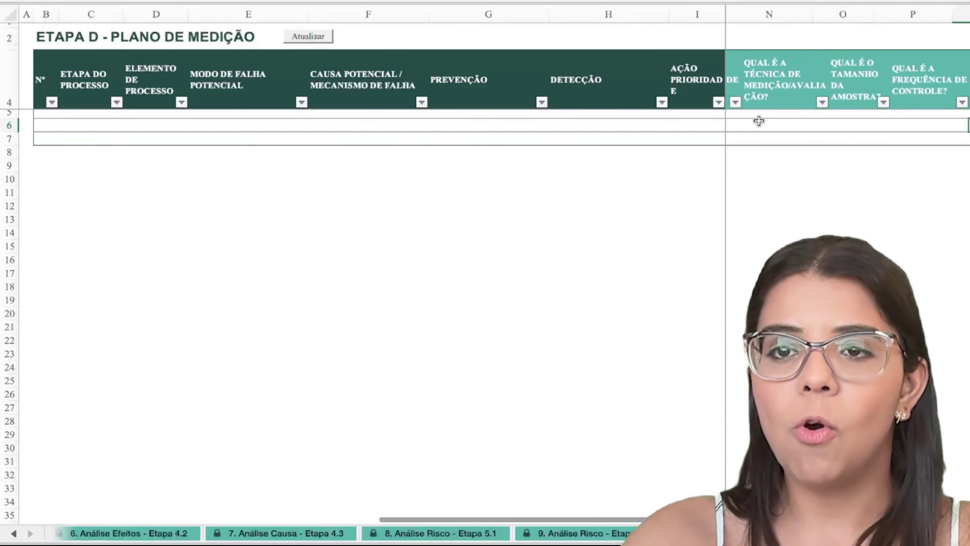
key(Tab)
key(Tab)
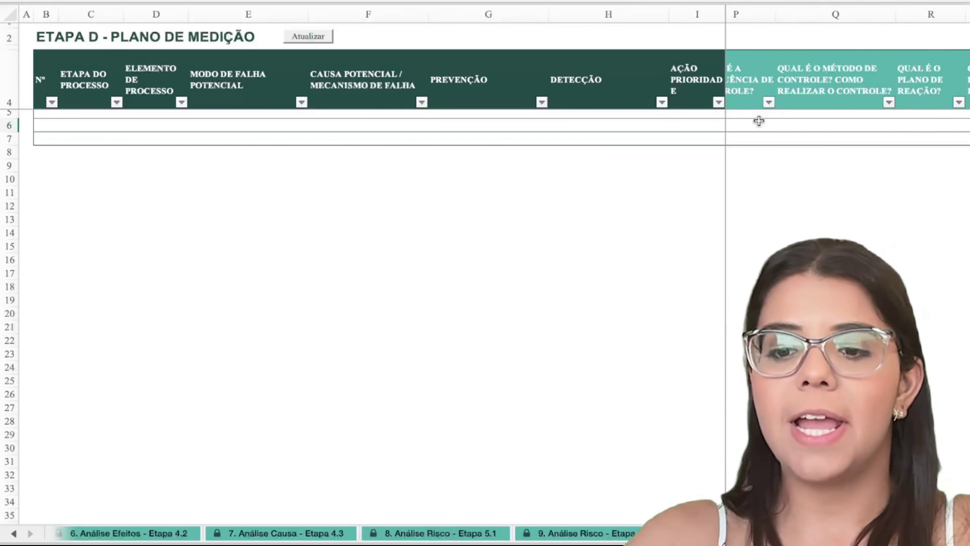
key(Tab)
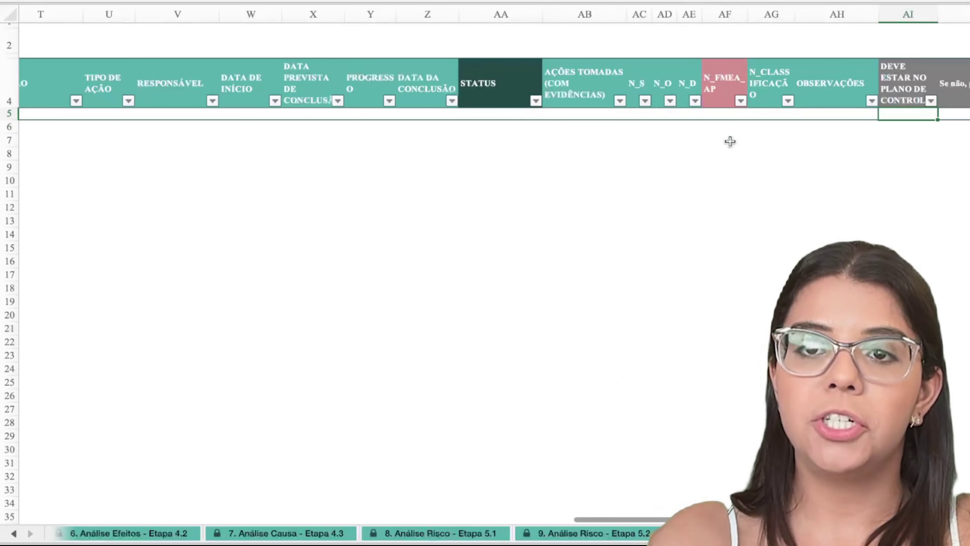
Step: Go back through the Etapa C - FMEA header row from the N_FMEA_AP column toward the first columns
click(727, 95)
key(Left)
key(Left)
key(Left)
key(Left)
key(Left)
key(Left)
key(Left)
key(Left)
key(Left)
key(Left)
key(Left)
key(Left)
key(Left)
key(Left)
key(Left)
key(Left)
key(Left)
key(Left)
key(Left)
key(Left)
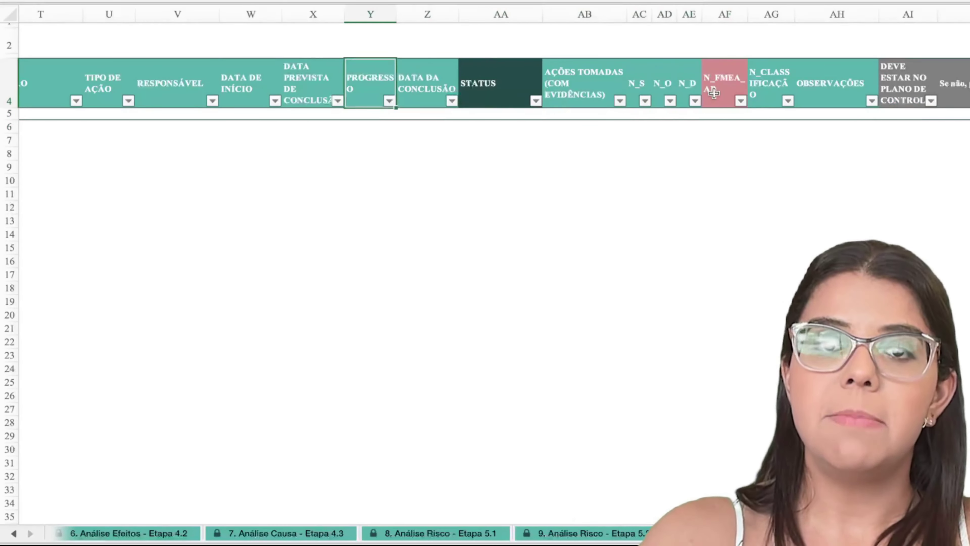
key(Left)
key(Left)
key(Left)
key(Left)
key(Left)
key(Left)
key(Left)
key(Left)
key(Left)
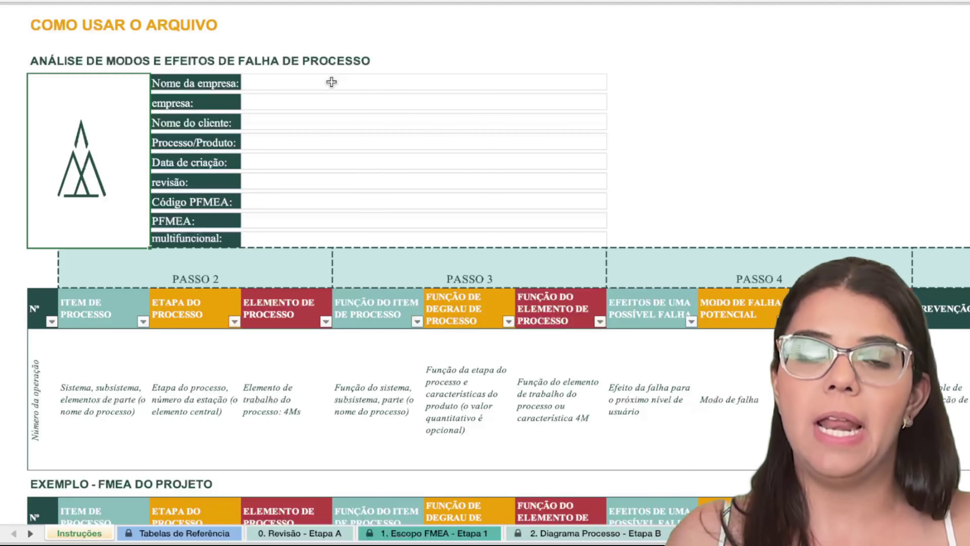
Step: Examine the identification block and the Nº and Item de Processo columns on the Instruções sheet
mouse_move(331, 82)
mouse_down()
mouse_move(331, 216)
mouse_move(255, 234)
mouse_move(92, 222)
mouse_up()
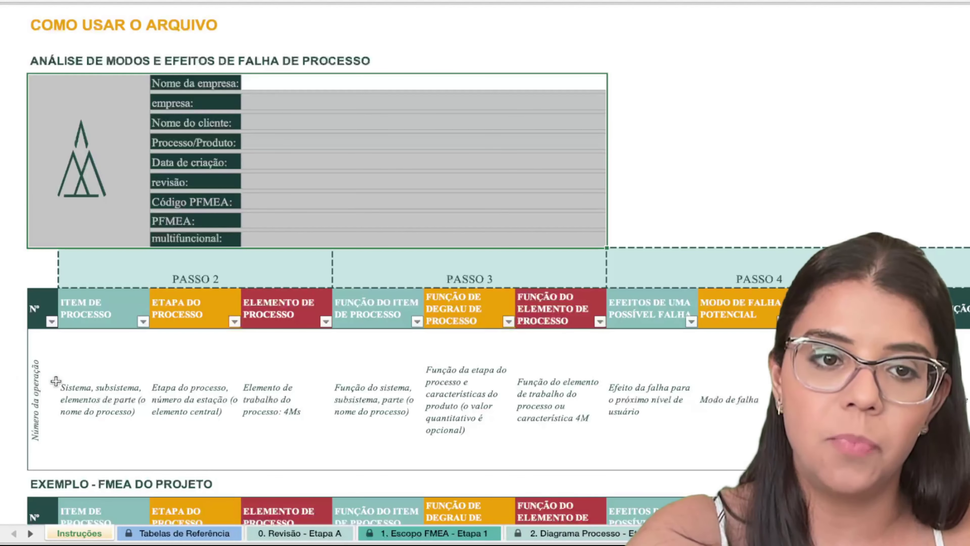
click(40, 336)
drag(45, 304, 37, 441)
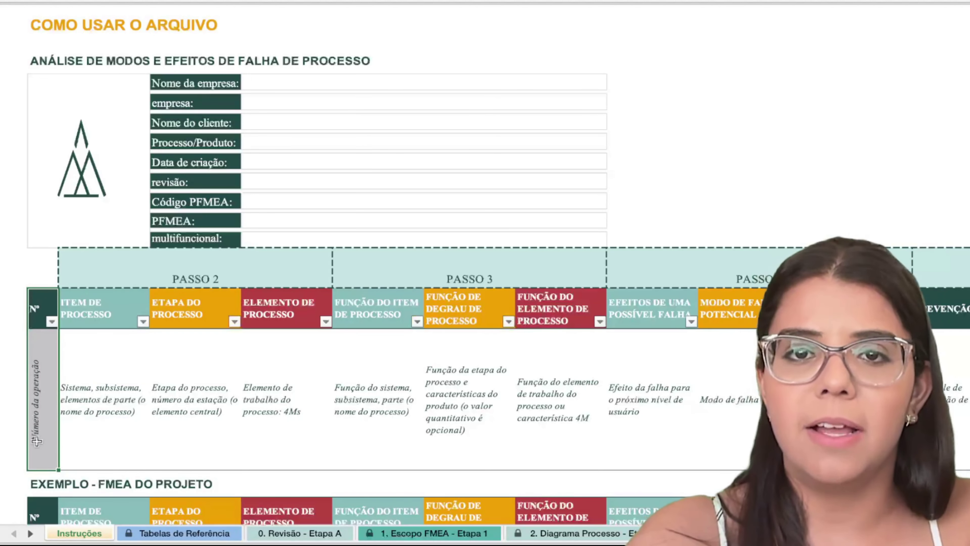
click(99, 350)
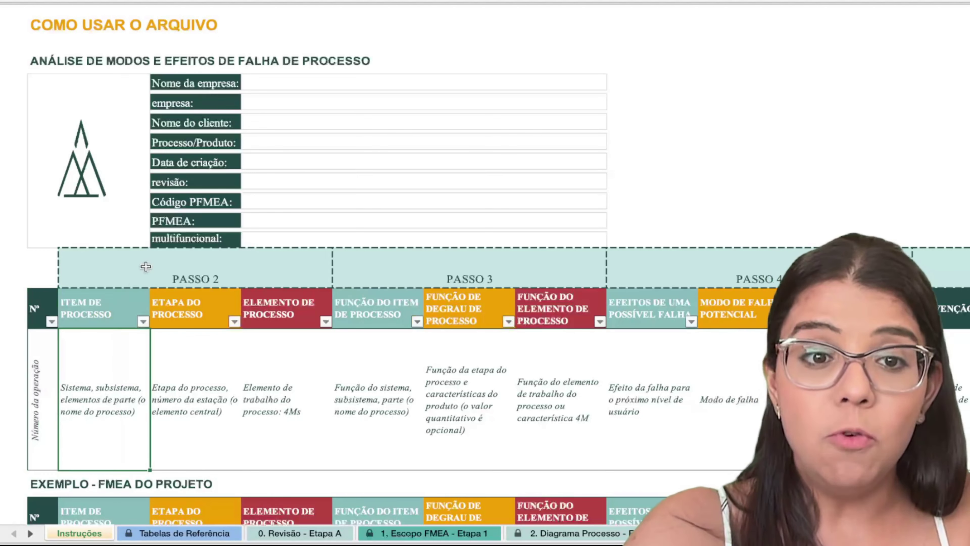